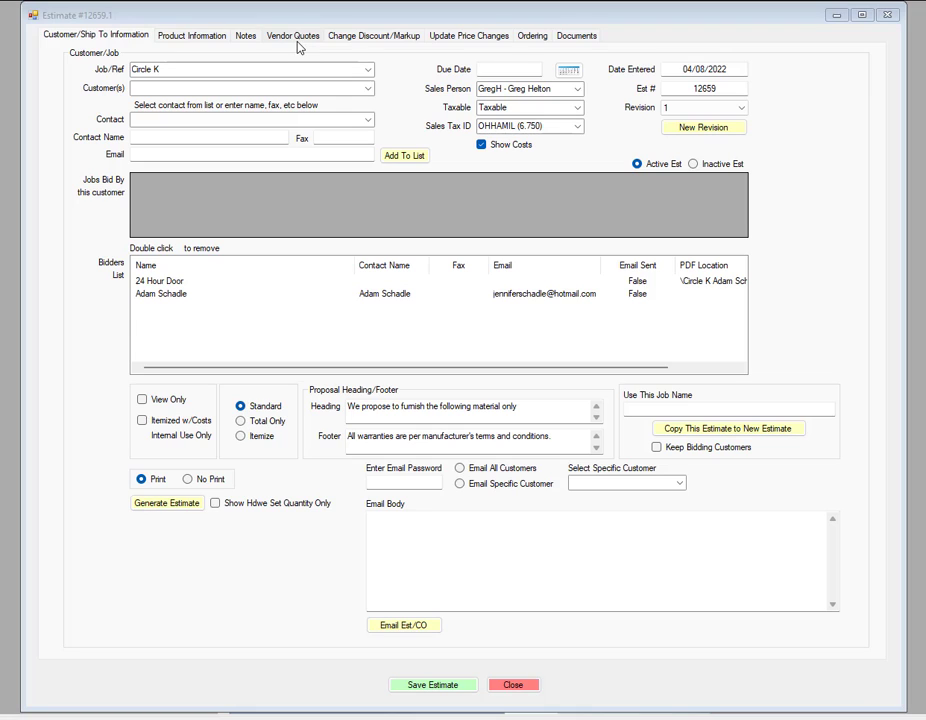
Display the Hollow Metal products included in the Circle K estimate
{"action": "left_click", "coordinate": [209, 40]}
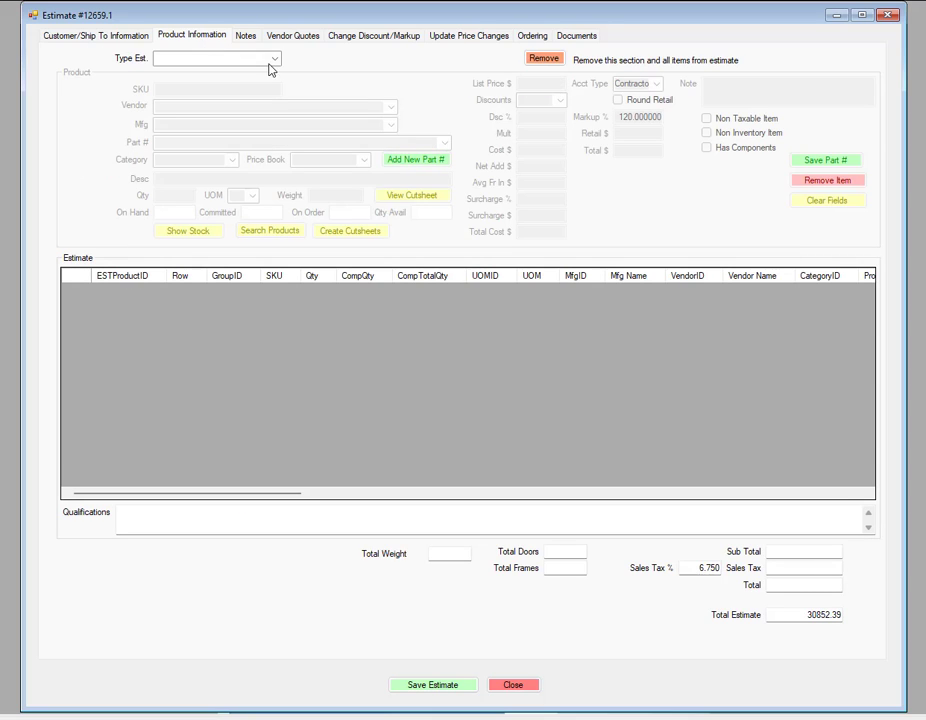
{"action": "left_click", "coordinate": [275, 60]}
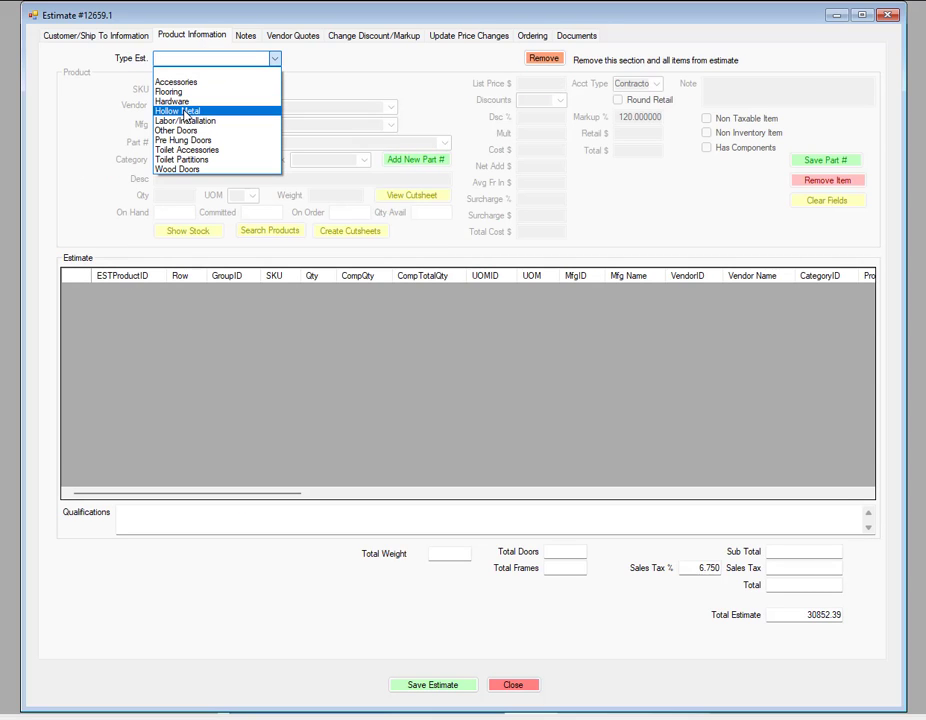
{"action": "left_click", "coordinate": [184, 111]}
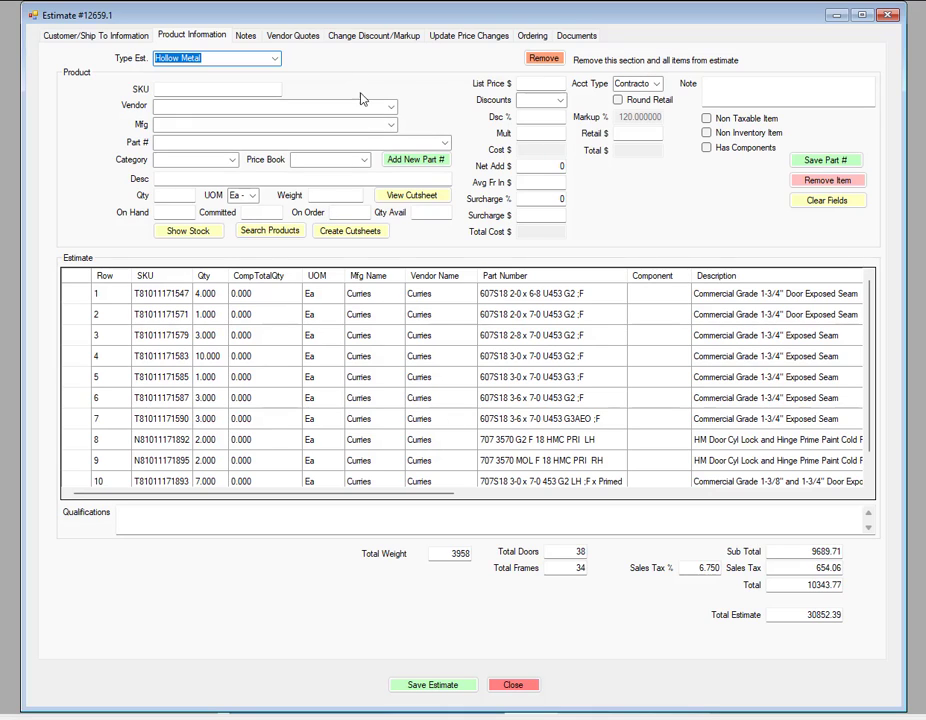
Choose Curries as the vendor for a new vendor quote on this estimate
{"action": "left_click", "coordinate": [293, 37]}
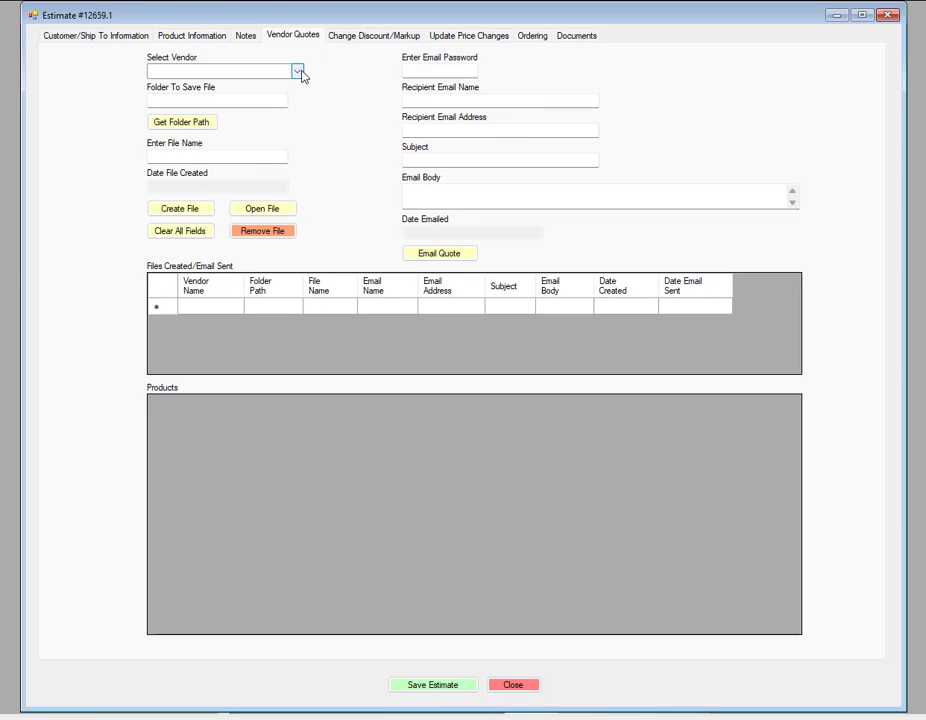
{"action": "left_click", "coordinate": [298, 72]}
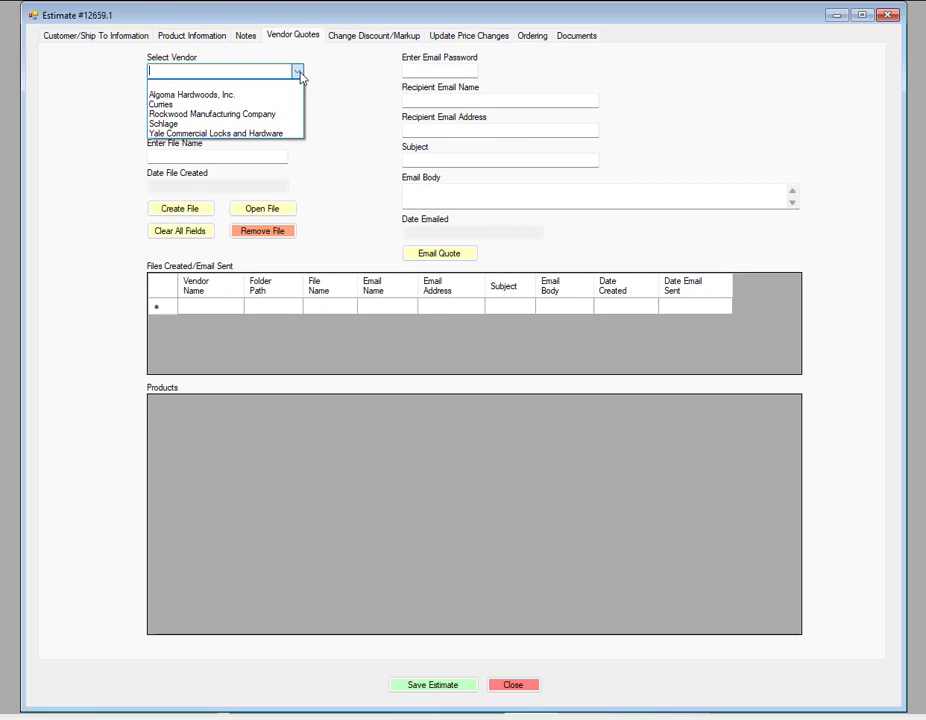
{"action": "left_click", "coordinate": [172, 104]}
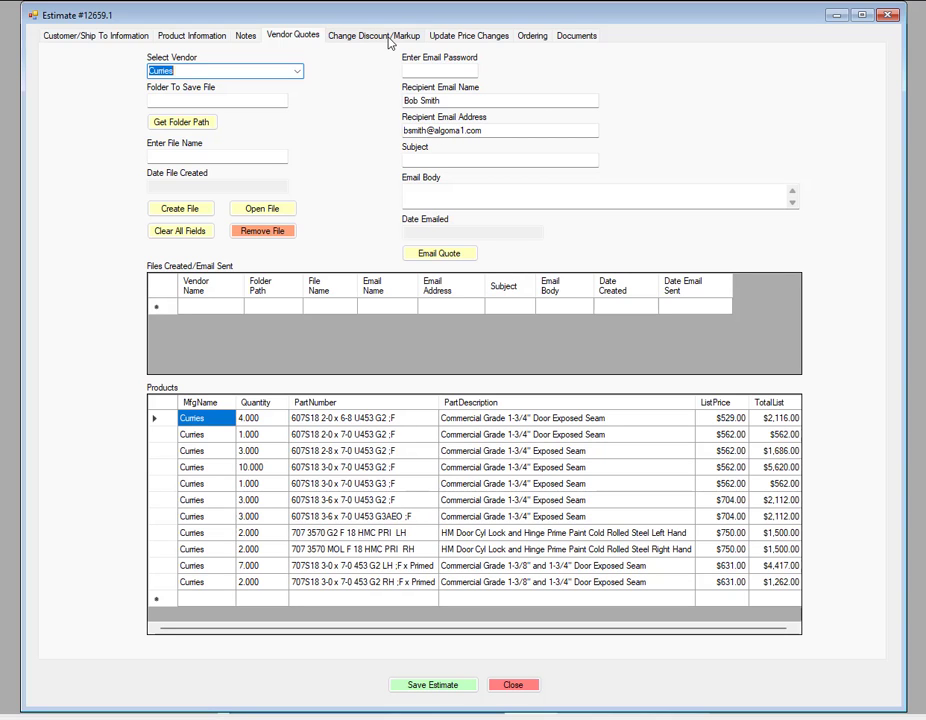
Look up the quote contact name and email in the Curries vendor record, and return to the estimate's vendor quotes
{"action": "left_click_drag", "start_coordinate": [386, 22], "coordinate": [380, 209]}
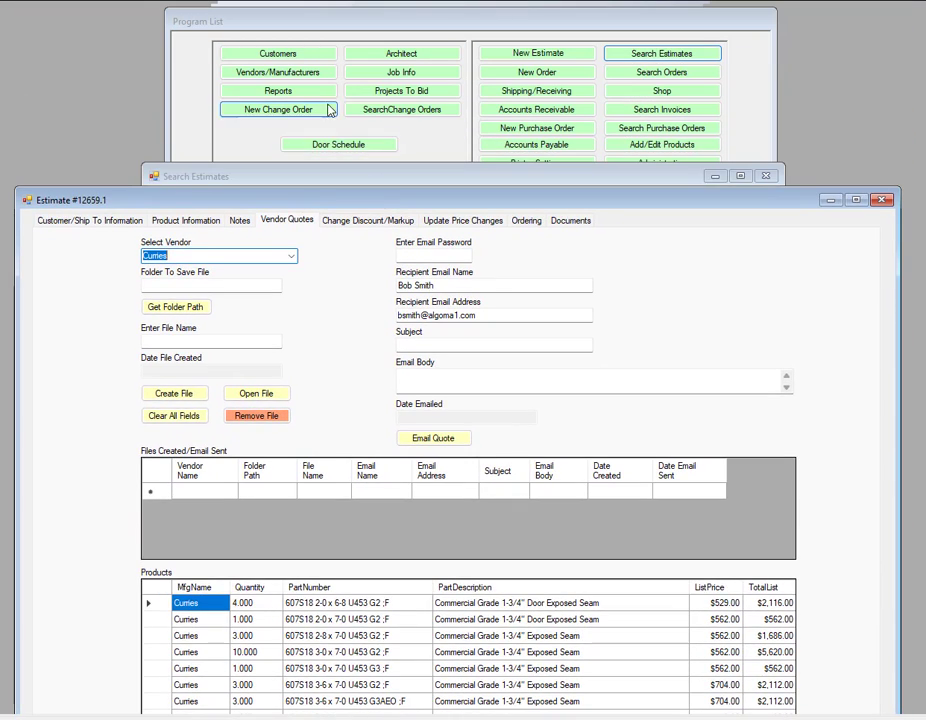
{"action": "left_click", "coordinate": [288, 78]}
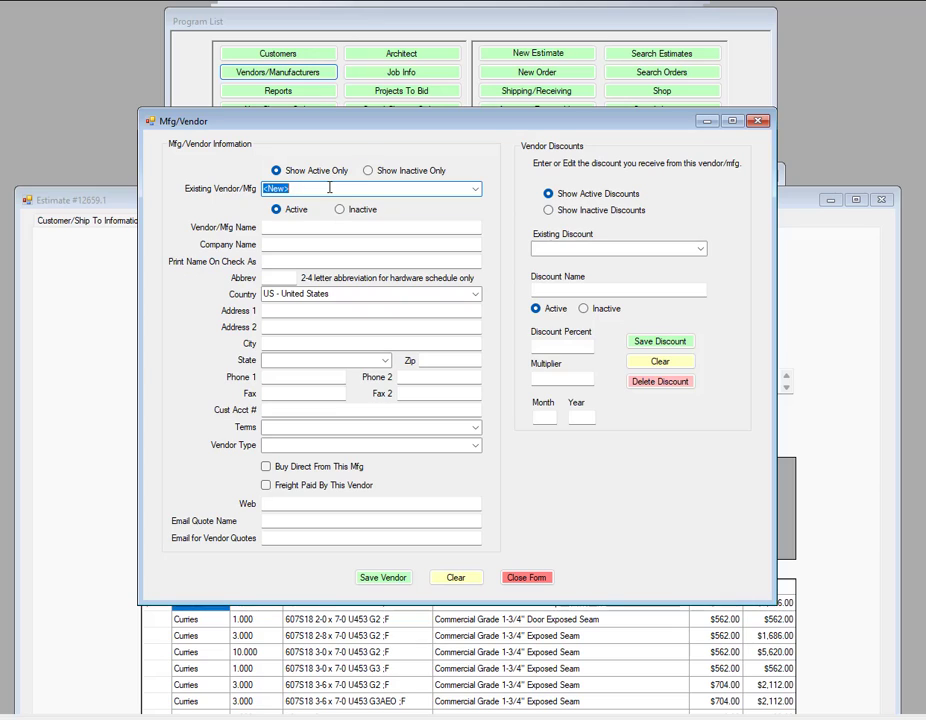
{"action": "type", "text": "curries"}
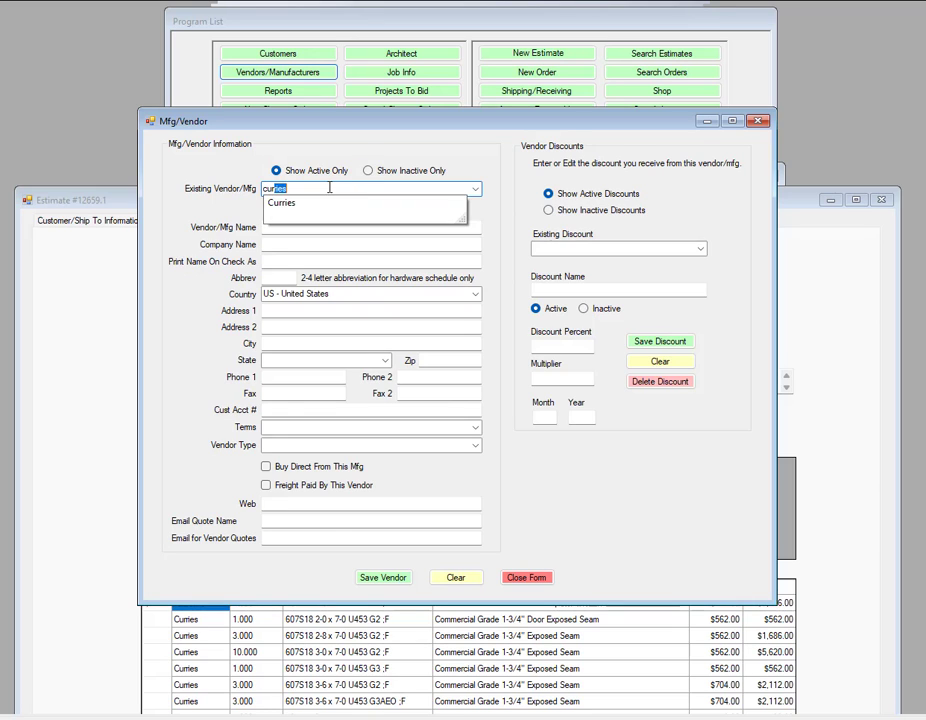
{"action": "key", "text": "Return"}
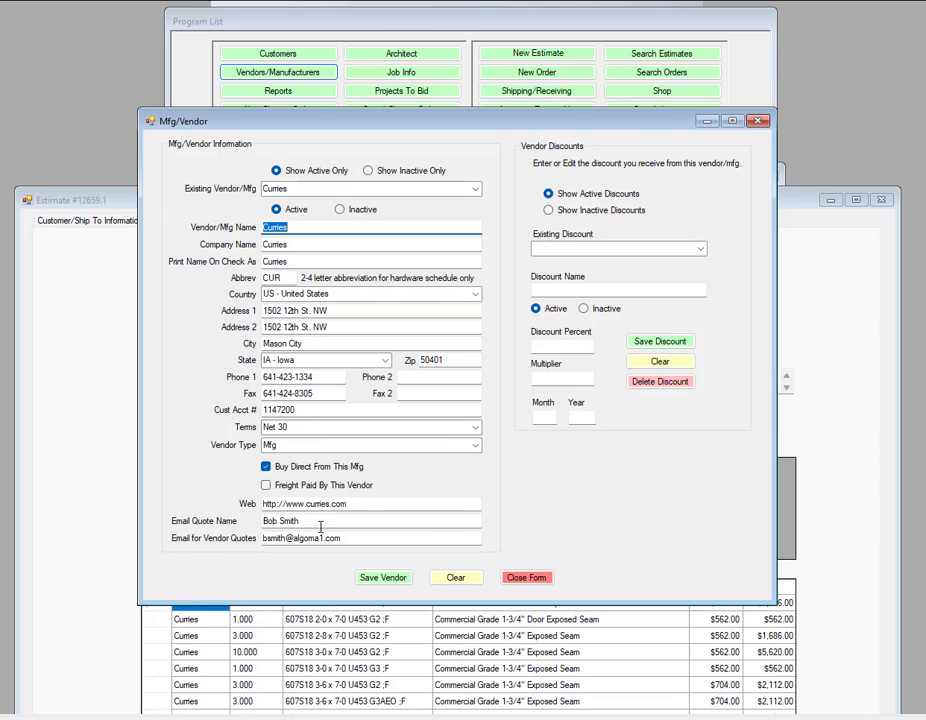
{"action": "left_click", "coordinate": [532, 579]}
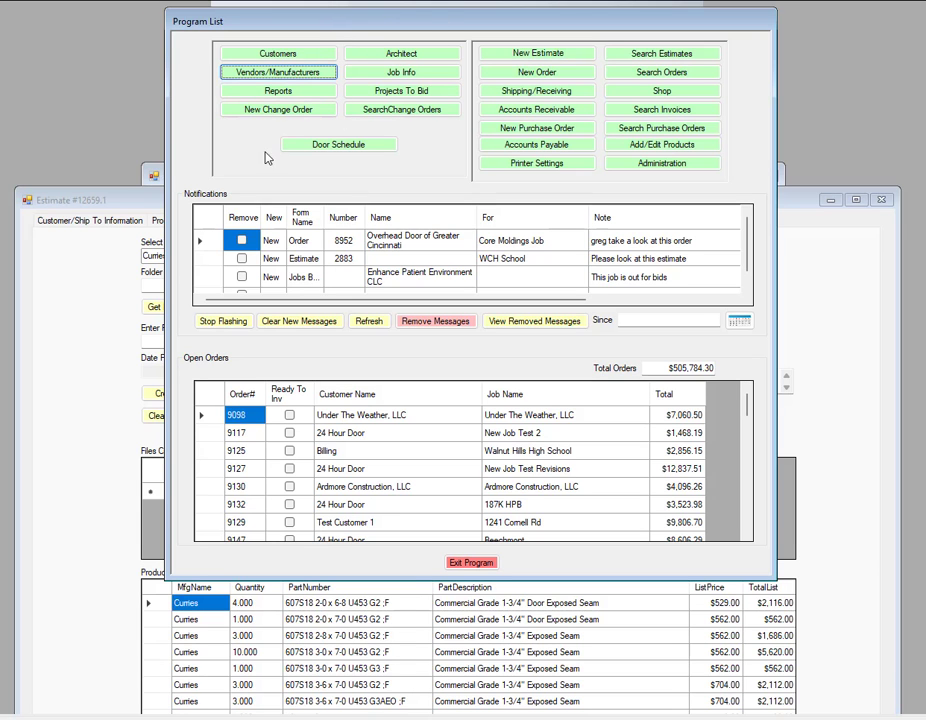
{"action": "left_click_drag", "start_coordinate": [148, 197], "coordinate": [162, 20]}
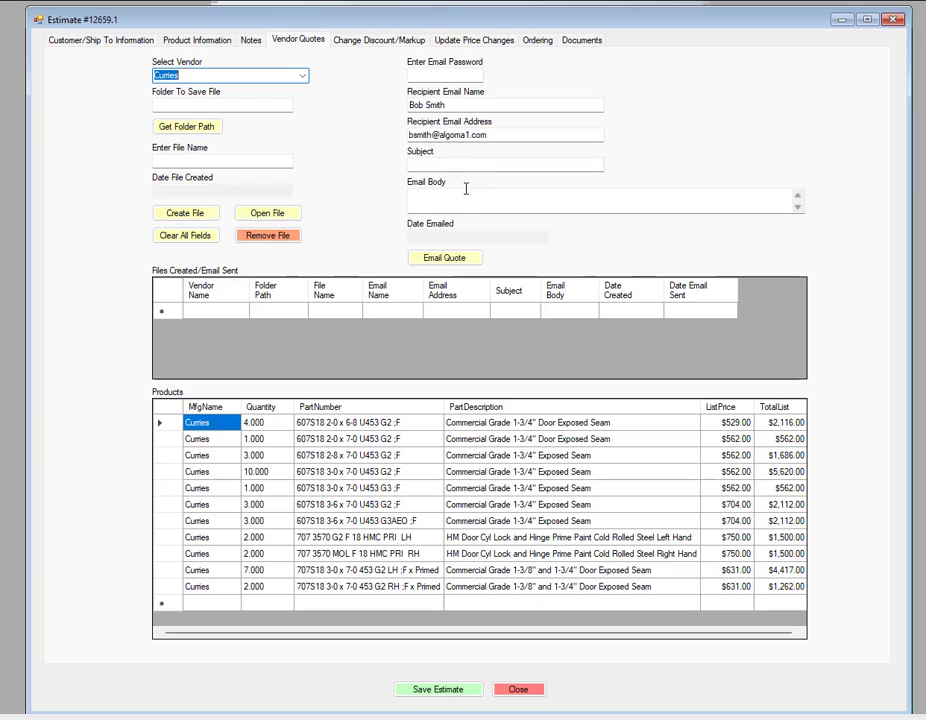
Set the quote's save folder to a new folder named Circle K Sharonville inside Documents\Portal Pro Vendor Quotes
{"action": "left_click", "coordinate": [173, 132]}
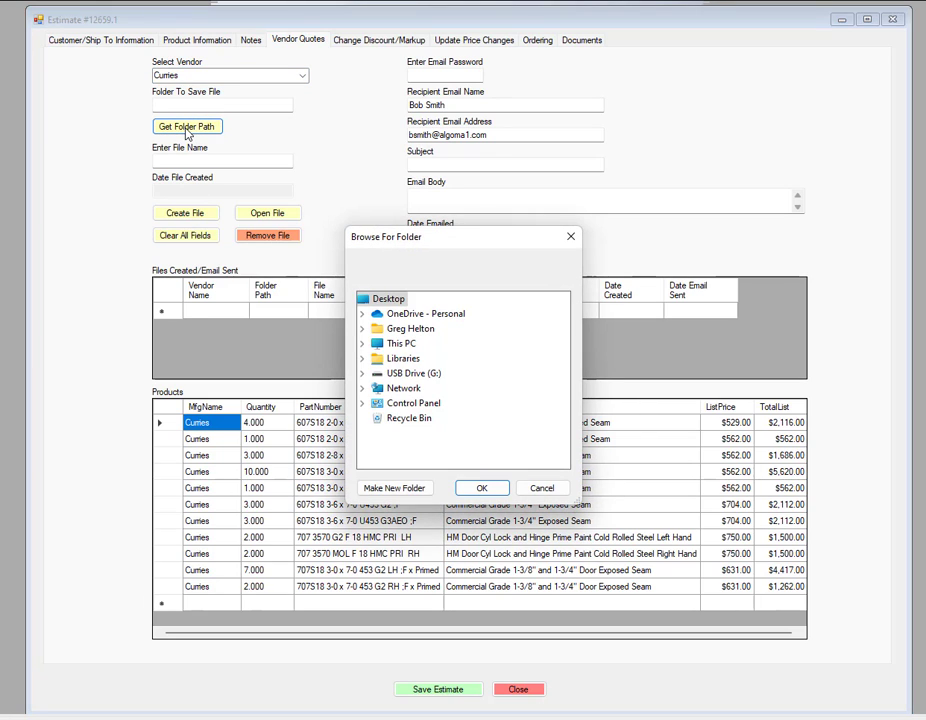
{"action": "left_click", "coordinate": [363, 345]}
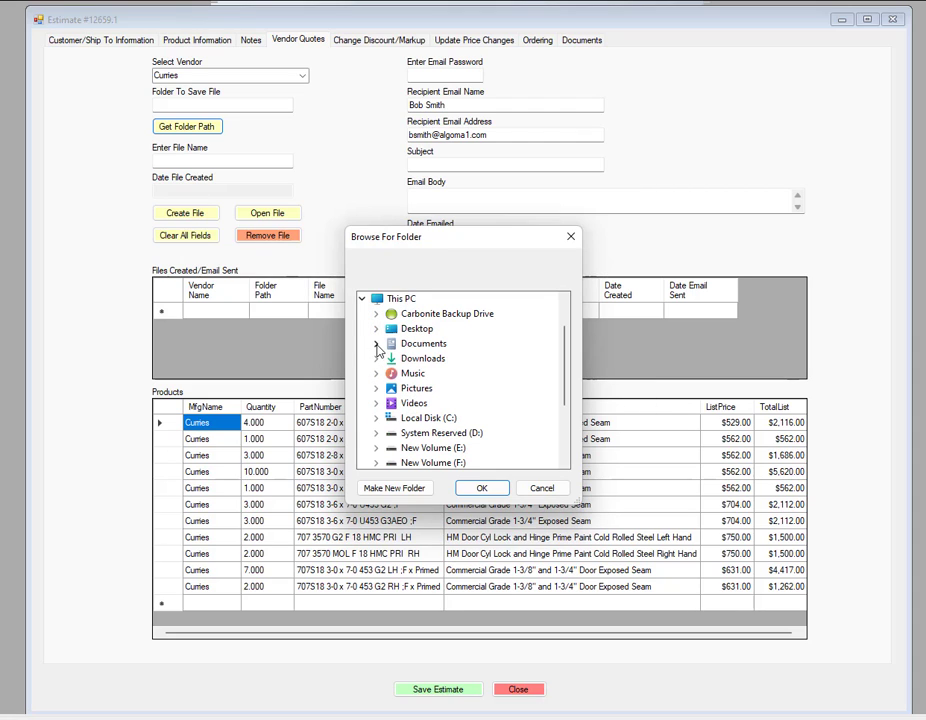
{"action": "left_click", "coordinate": [376, 343]}
{"action": "scroll", "coordinate": [405, 360], "scroll_direction": "down", "scroll_amount": 10}
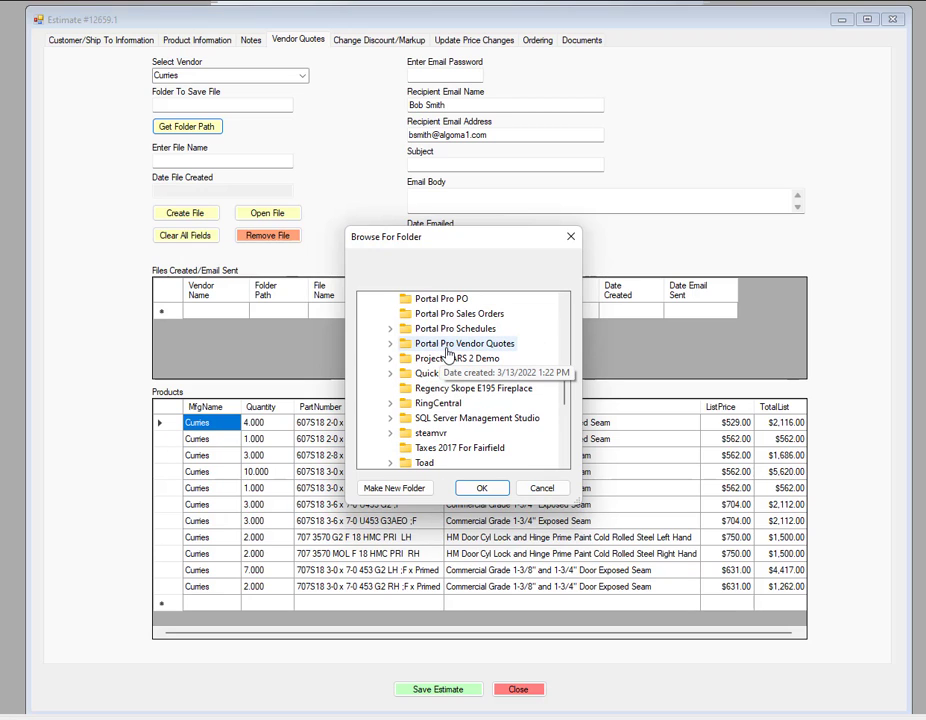
{"action": "double_click", "coordinate": [446, 346]}
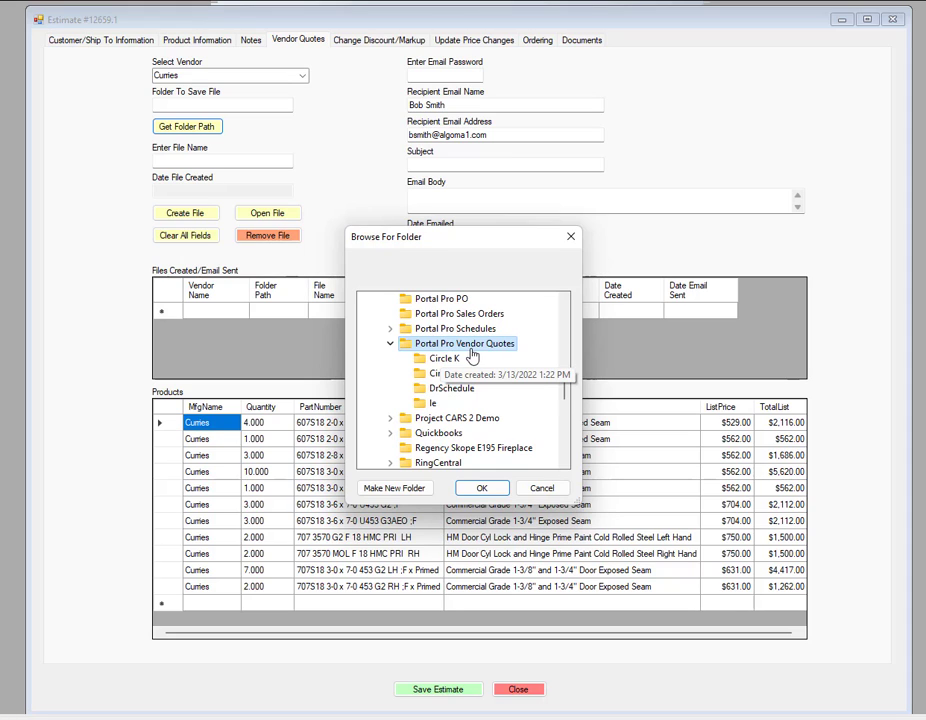
{"action": "left_click", "coordinate": [396, 490]}
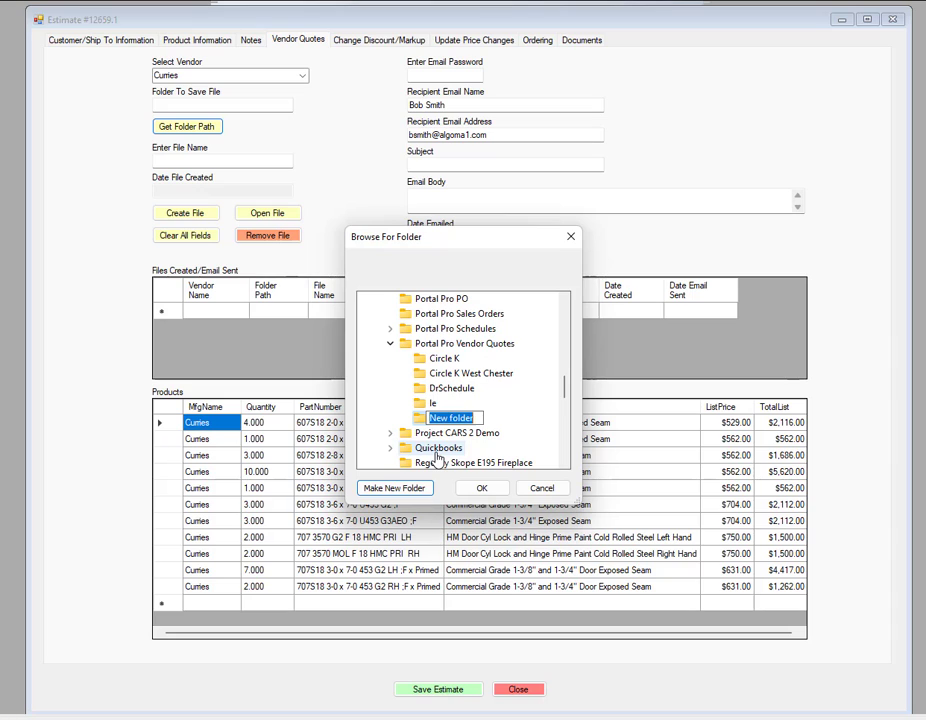
{"action": "type", "text": "Circle K S"}
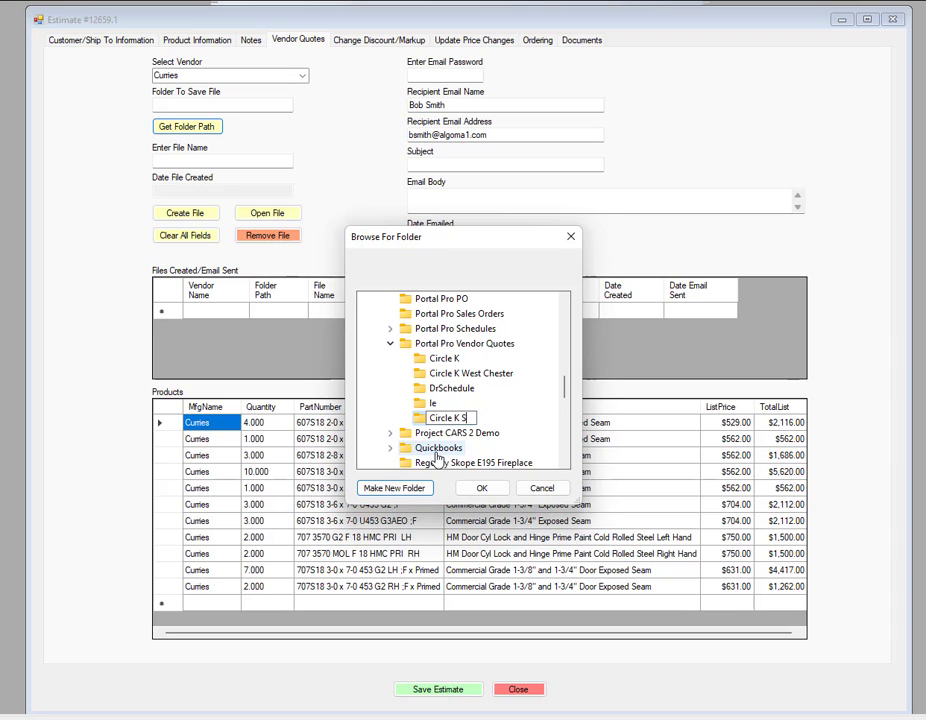
{"action": "type", "text": "haronville"}
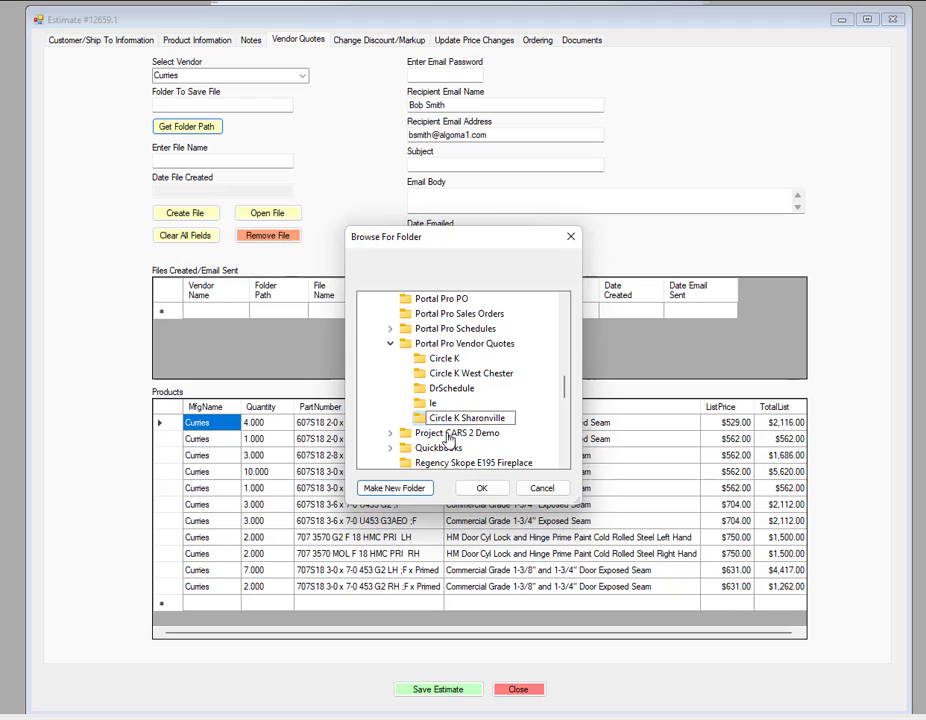
{"action": "left_click", "coordinate": [480, 490]}
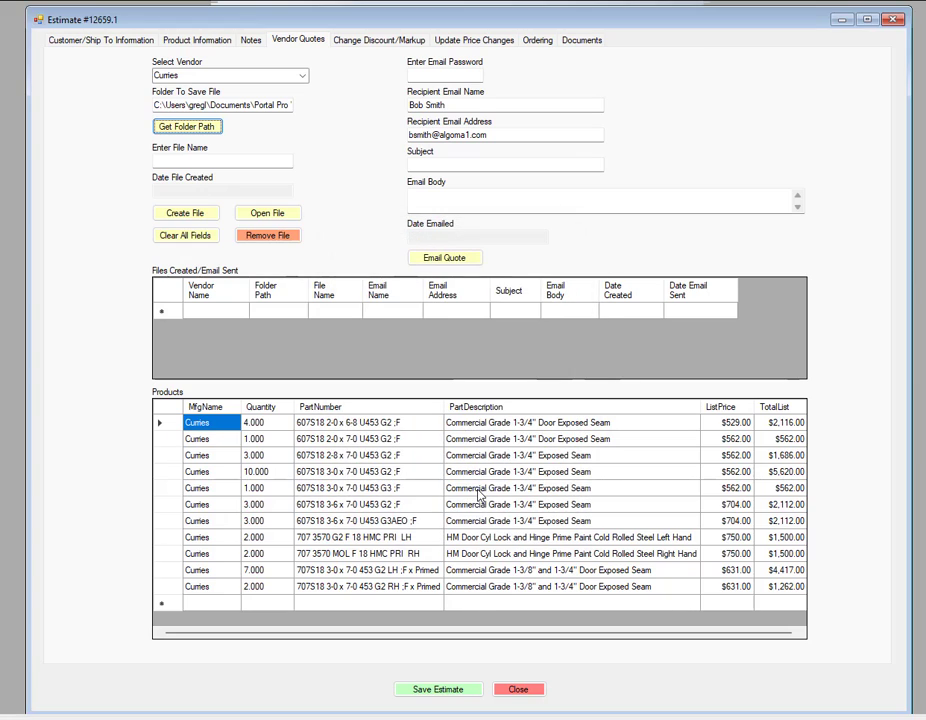
Check the full save folder path through to its end
{"action": "left_click", "coordinate": [246, 106]}
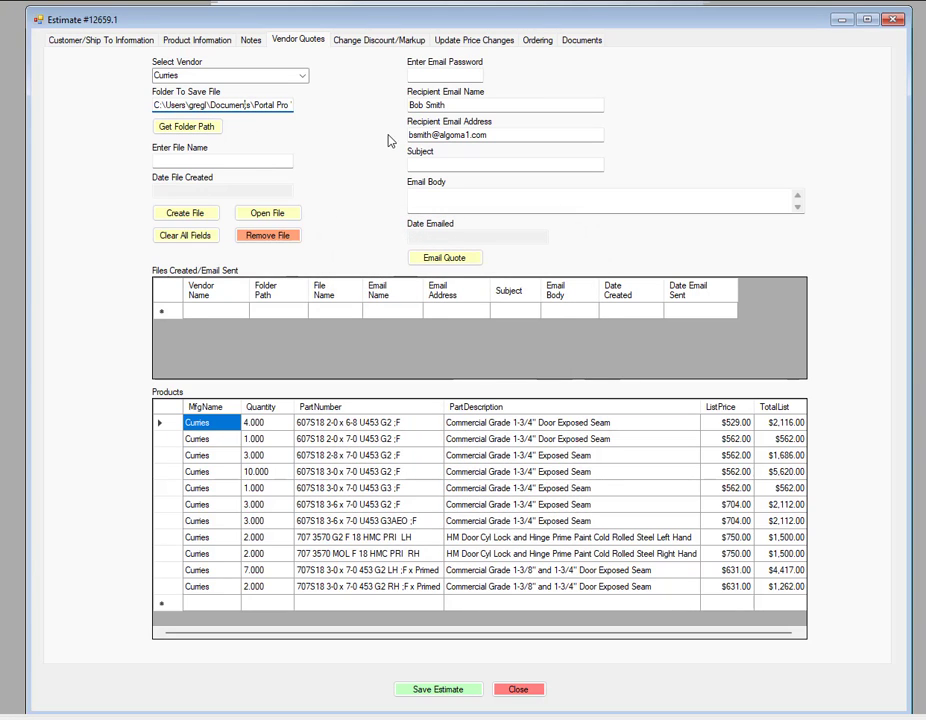
{"action": "key", "text": "Right"}
{"action": "key", "text": "Right"}
{"action": "key", "text": "Right"}
{"action": "key", "text": "Right"}
{"action": "key", "text": "Right"}
{"action": "key", "text": "Right"}
{"action": "key", "text": "Right"}
{"action": "key", "text": "Right"}
{"action": "key", "text": "Right"}
{"action": "key", "text": "Right"}
{"action": "key", "text": "Right"}
{"action": "key", "text": "Right"}
{"action": "key", "text": "Right"}
{"action": "key", "text": "Right"}
{"action": "key", "text": "Right"}
{"action": "key", "text": "Right"}
{"action": "key", "text": "Right"}
{"action": "key", "text": "Right"}
{"action": "key", "text": "Right"}
{"action": "key", "text": "Right"}
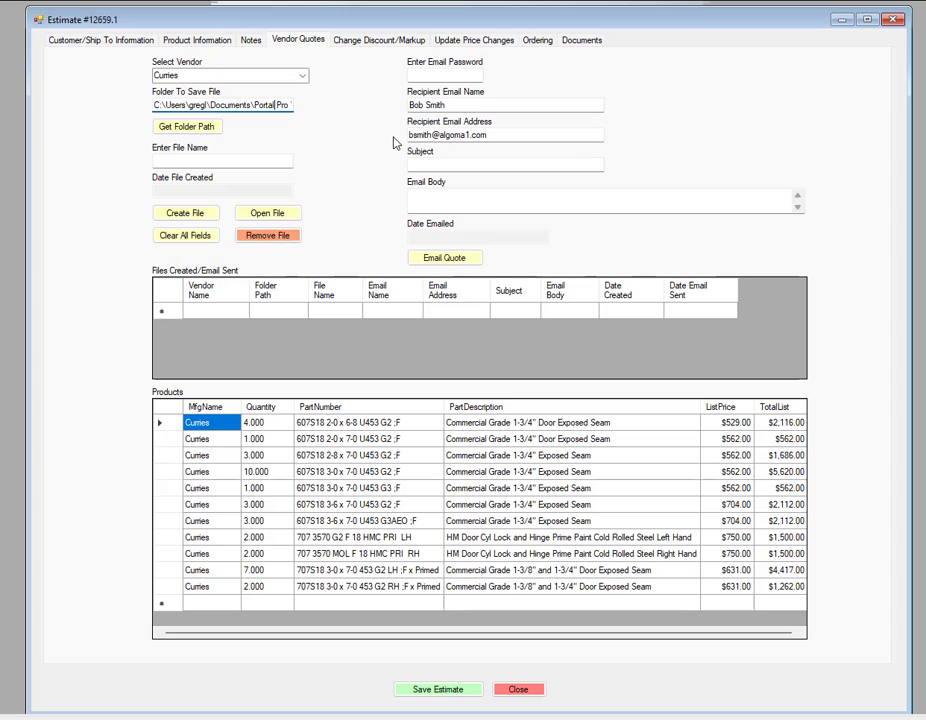
{"action": "key", "text": "Right"}
{"action": "key", "text": "Right"}
{"action": "key", "text": "Right"}
{"action": "key", "text": "Right"}
{"action": "key", "text": "Right"}
{"action": "key", "text": "Right"}
{"action": "key", "text": "Right"}
{"action": "key", "text": "Right"}
{"action": "key", "text": "Right"}
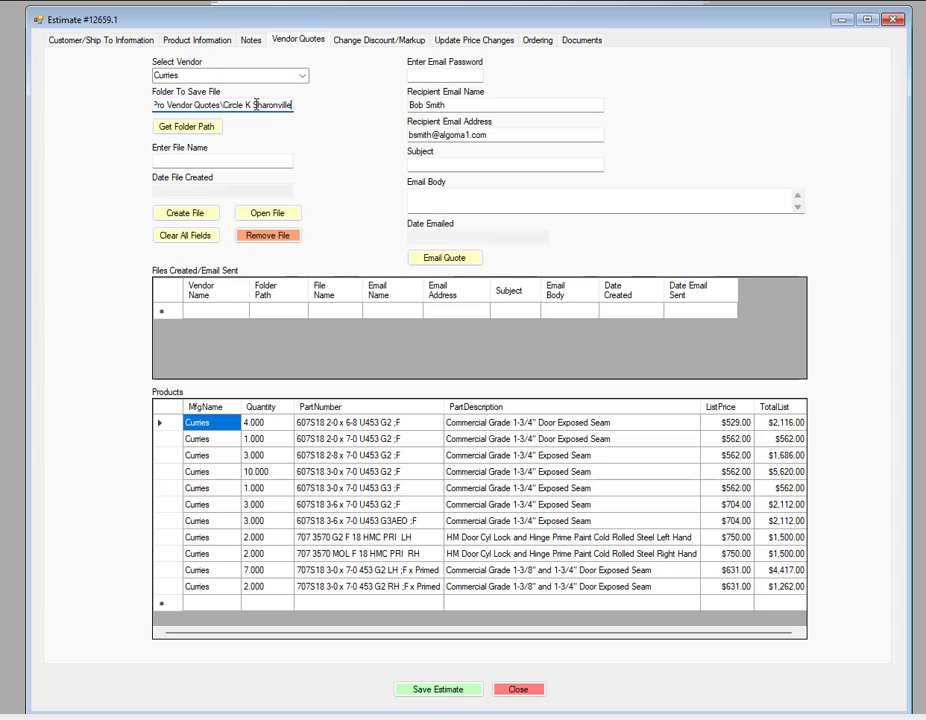
Create the vendor quote file with the name Curries and review the generated report before closing it
{"action": "left_click", "coordinate": [194, 161]}
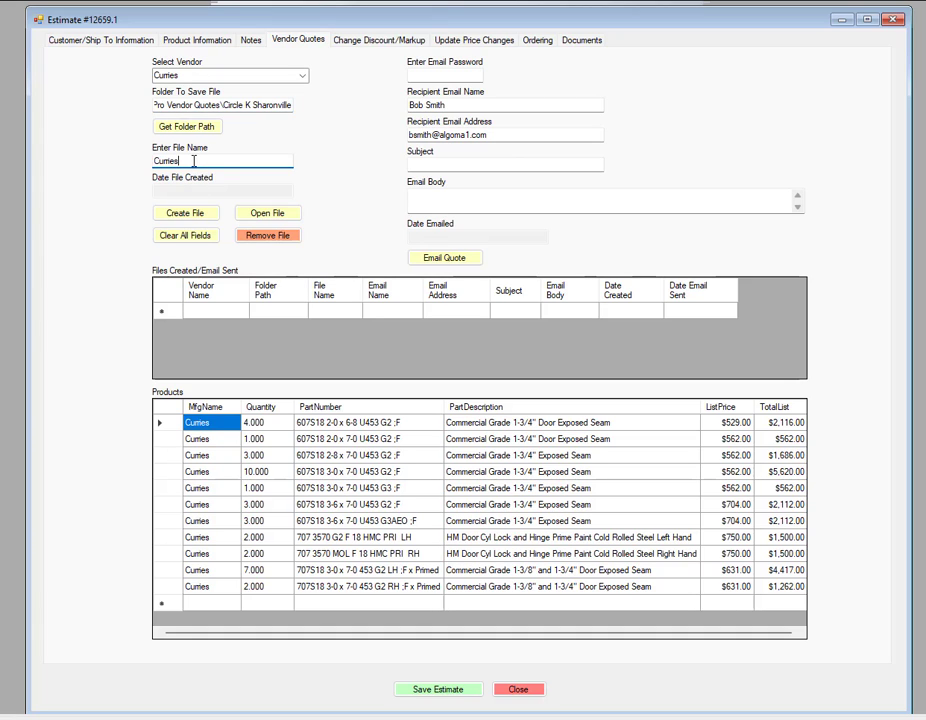
{"action": "left_click", "coordinate": [185, 213]}
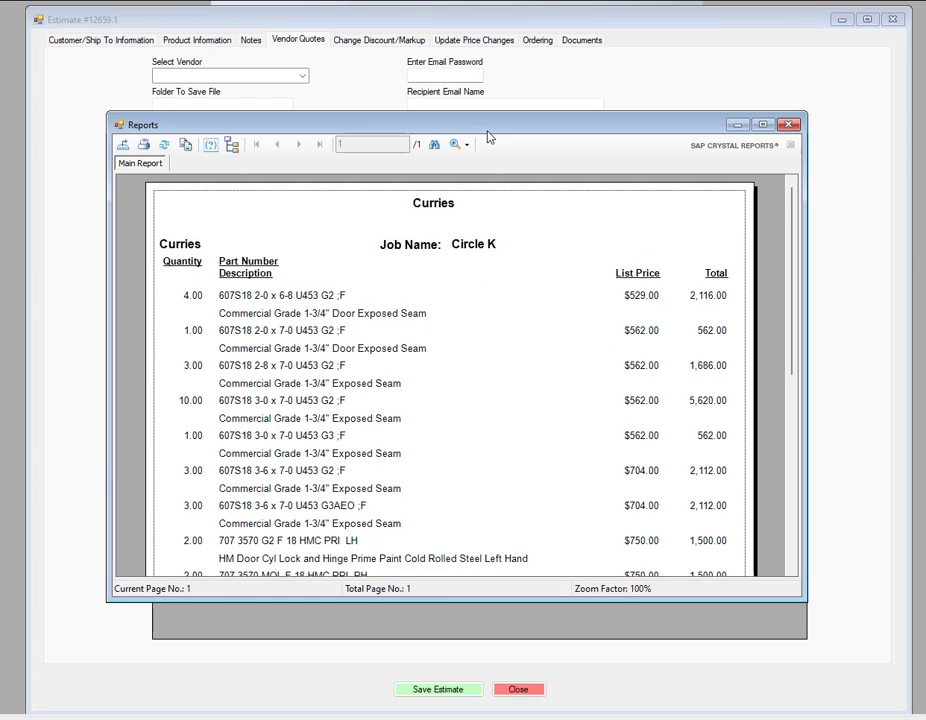
{"action": "left_click_drag", "start_coordinate": [469, 134], "coordinate": [435, 50]}
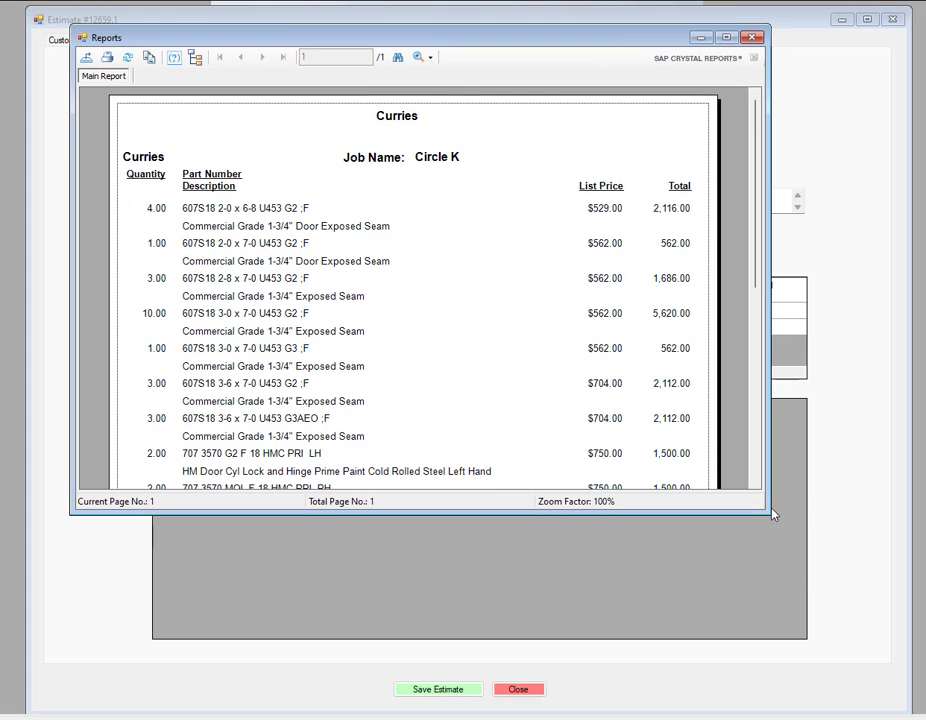
{"action": "left_click_drag", "start_coordinate": [767, 511], "coordinate": [812, 701]}
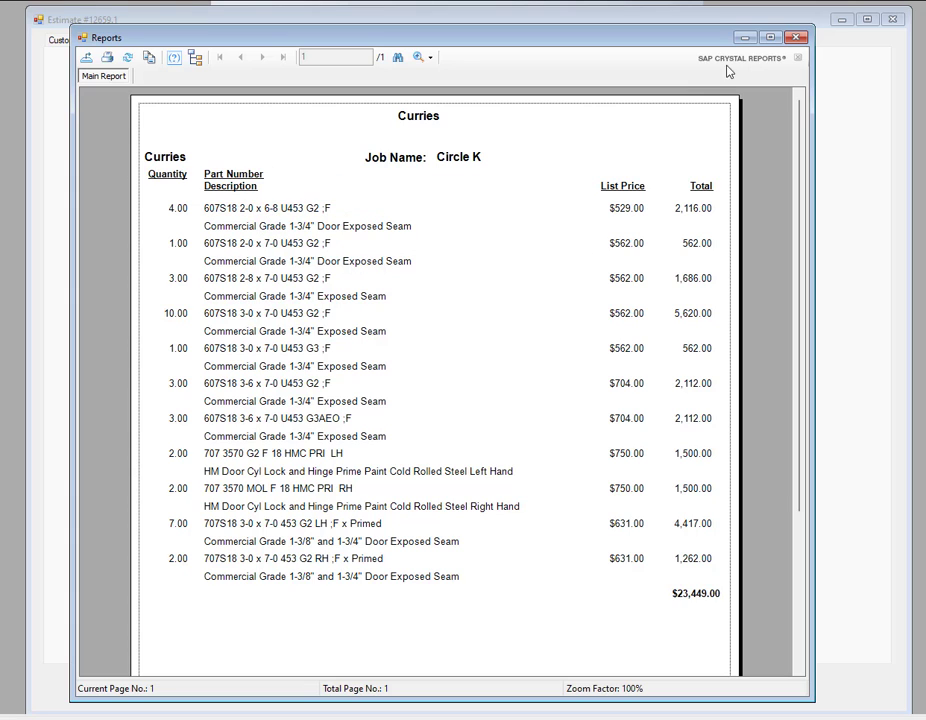
{"action": "left_click", "coordinate": [796, 38]}
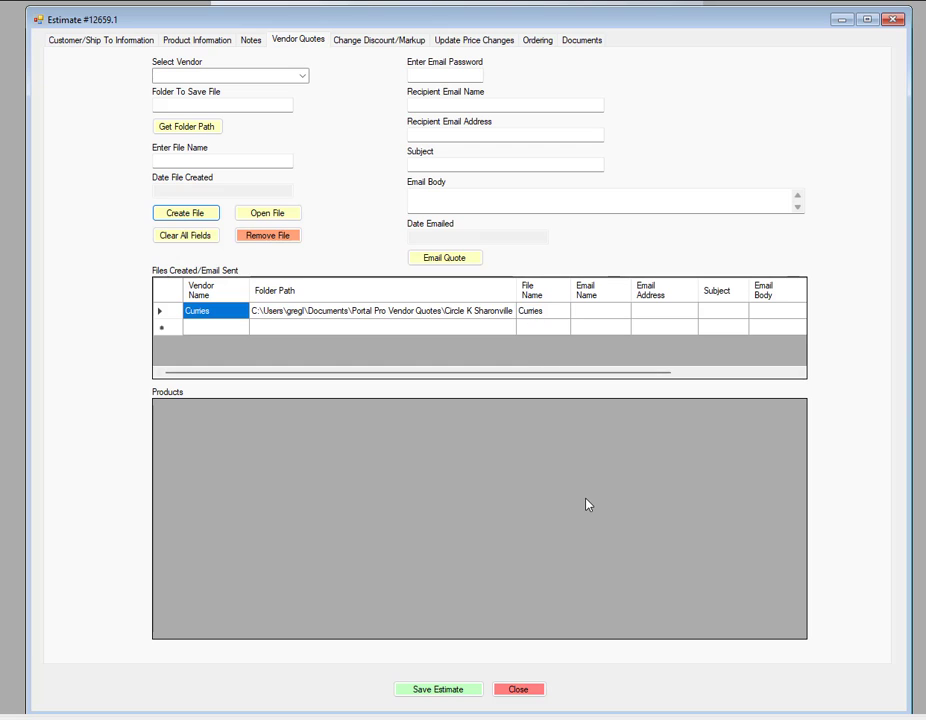
Close the estimate and reopen the Circle K estimate at its vendor quotes
{"action": "left_click", "coordinate": [526, 691]}
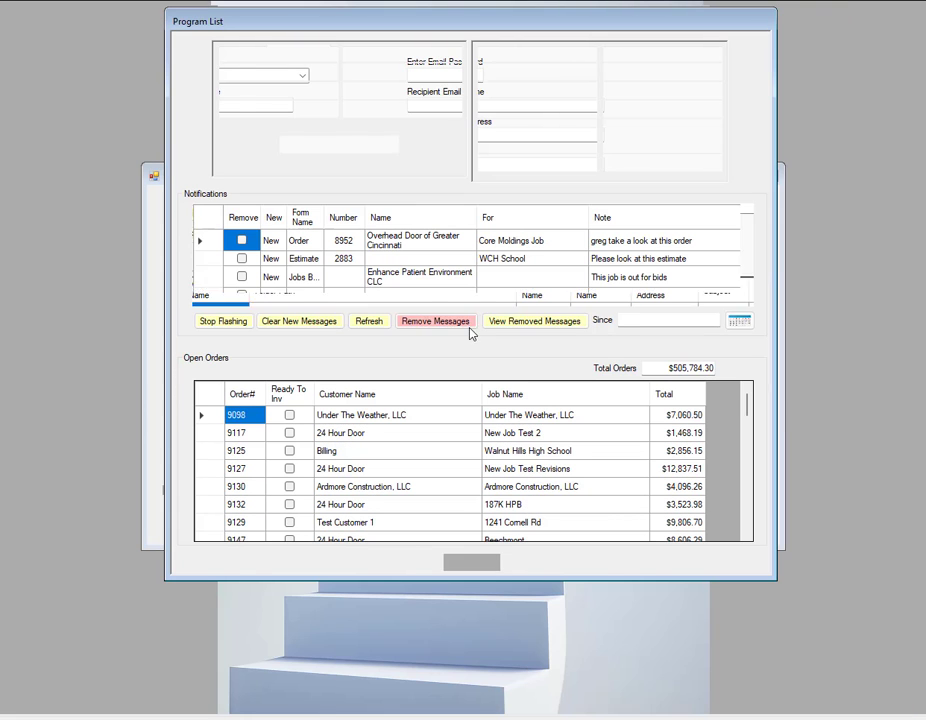
{"action": "left_click", "coordinate": [155, 290]}
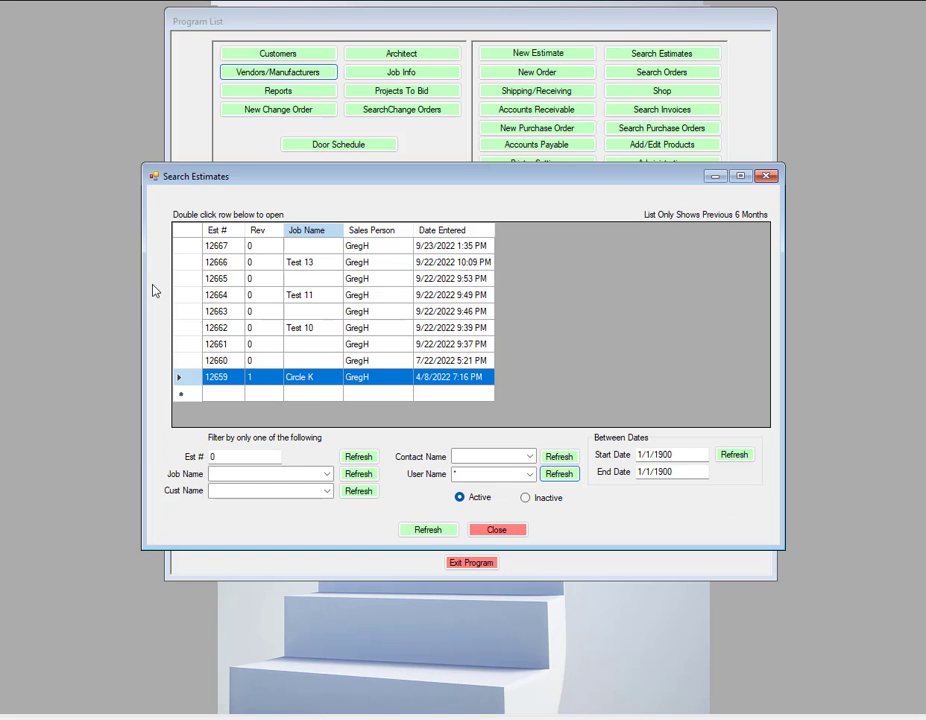
{"action": "double_click", "coordinate": [303, 376]}
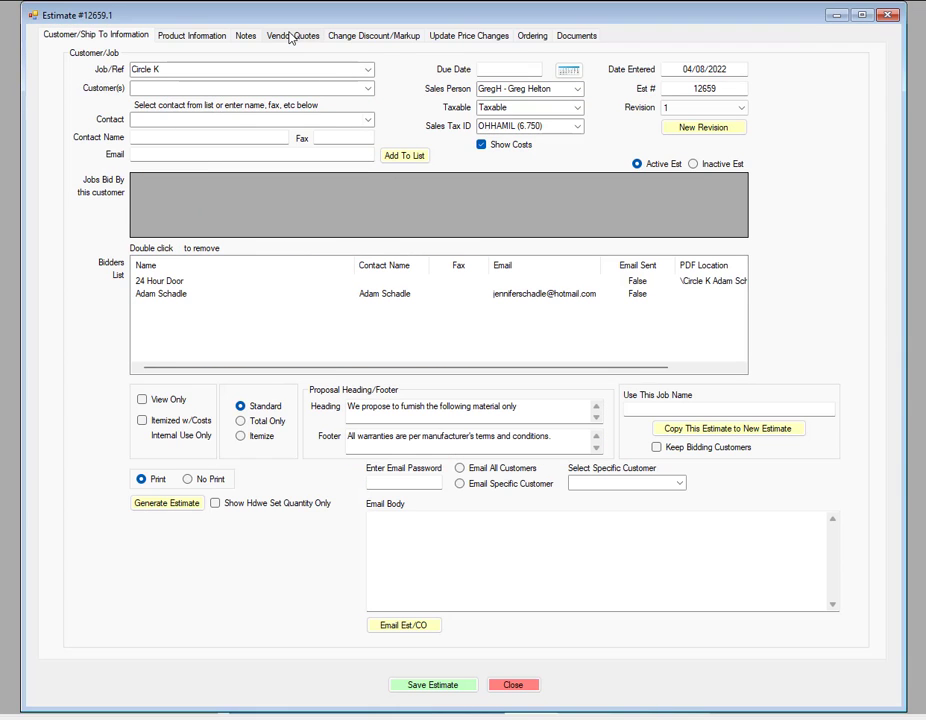
{"action": "left_click", "coordinate": [290, 37]}
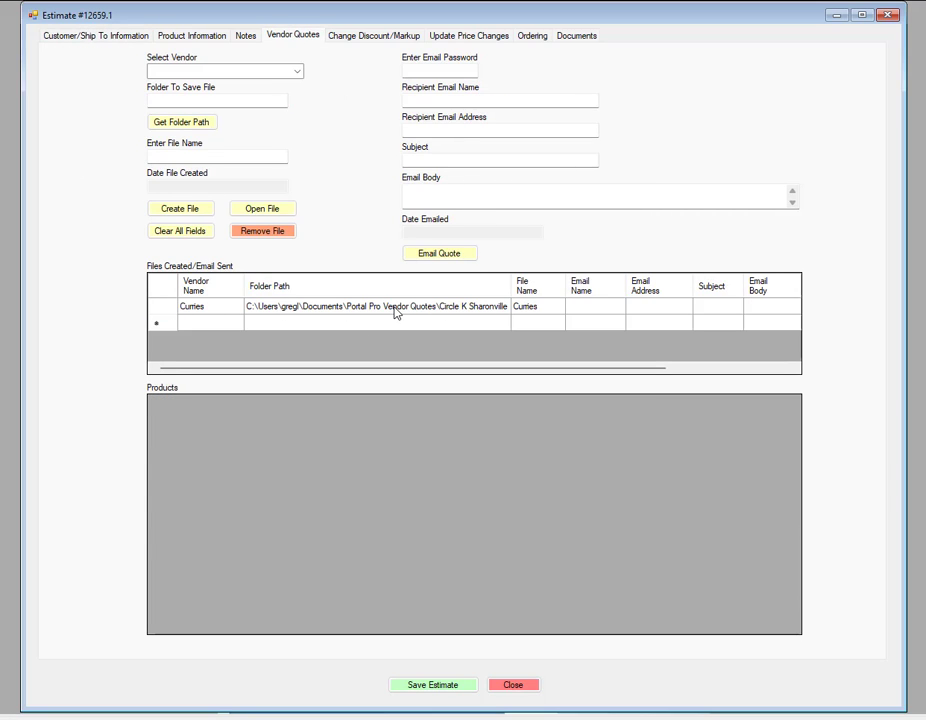
Load the saved Curries quote entry and view its PDF file, closing it when done
{"action": "left_click", "coordinate": [313, 315]}
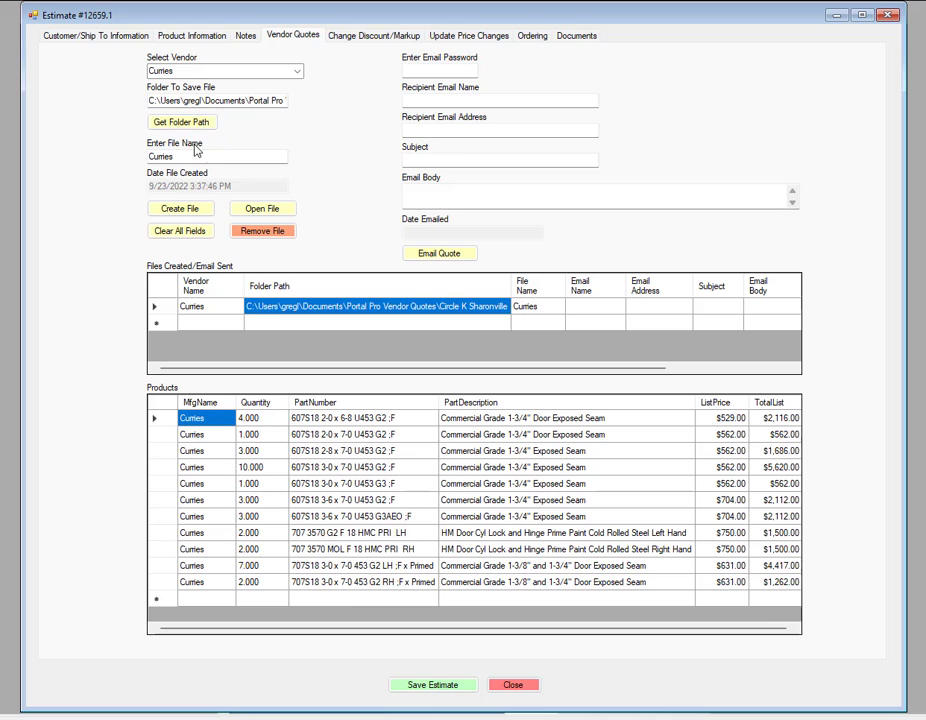
{"action": "left_click", "coordinate": [263, 212]}
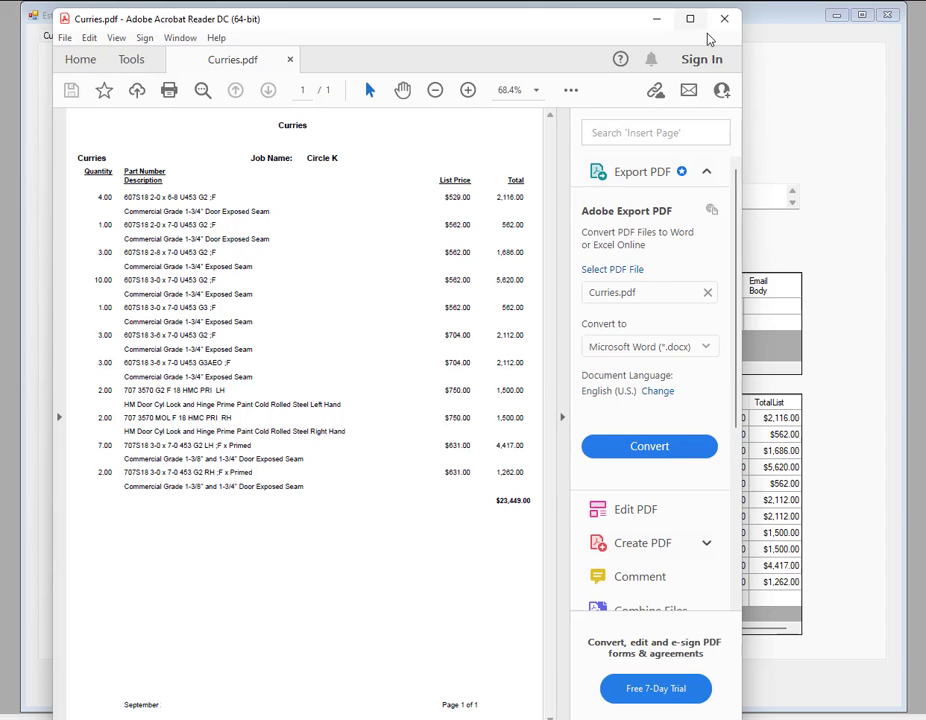
{"action": "left_click", "coordinate": [726, 19]}
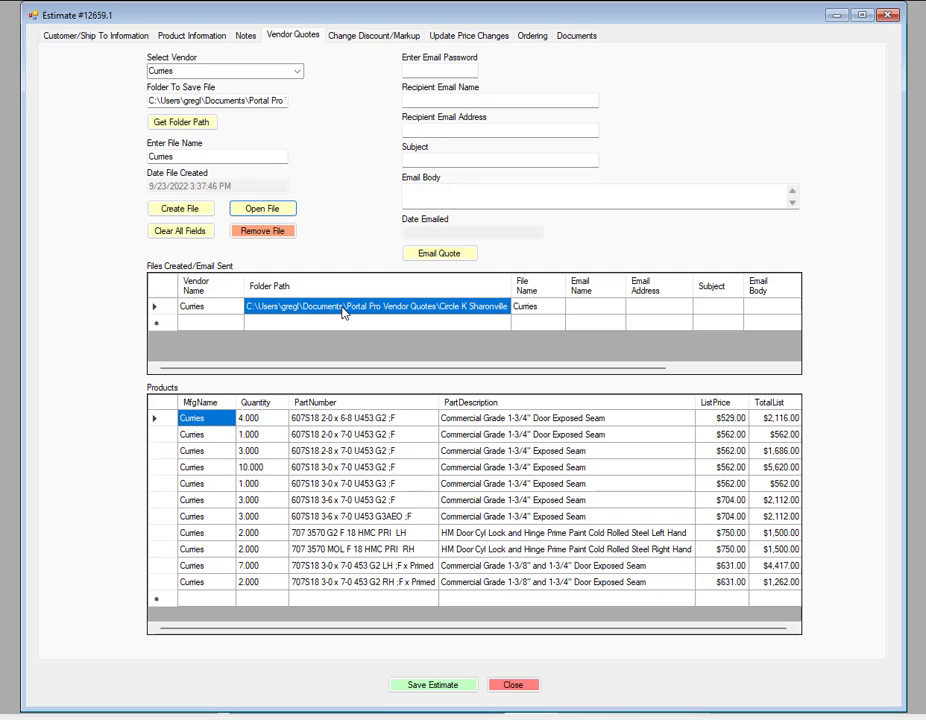
Clear all vendor quote fields and move the estimate window aside to bring the program list forward
{"action": "left_click", "coordinate": [177, 236]}
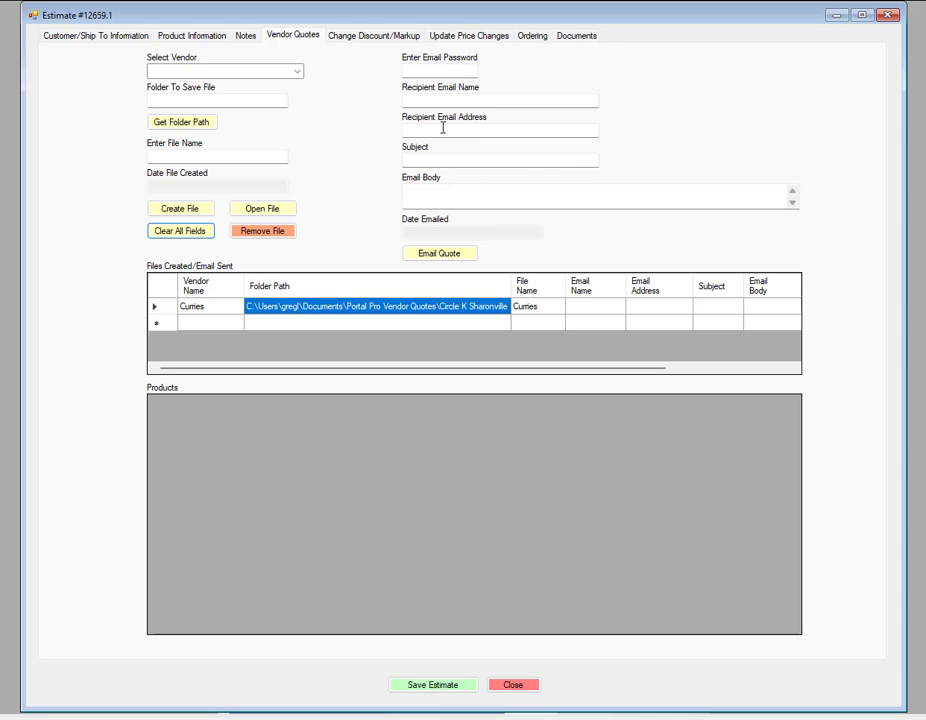
{"action": "left_click_drag", "start_coordinate": [450, 18], "coordinate": [459, 238]}
{"action": "left_click", "coordinate": [740, 120]}
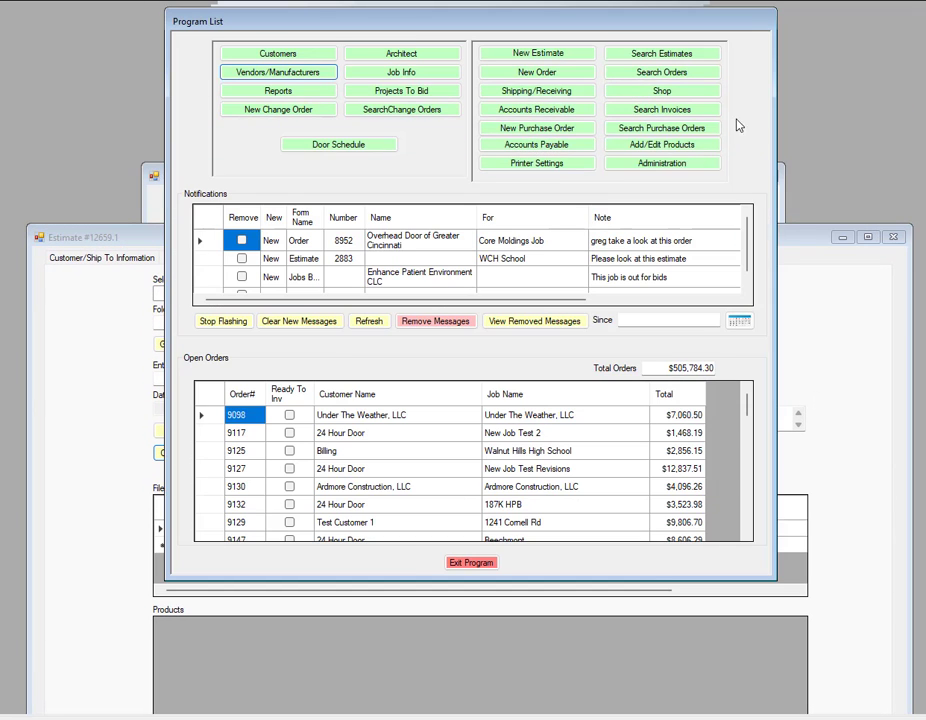
Open user management from administration and load the administrator's own user record to review its email, SMTP and port settings
{"action": "left_click", "coordinate": [660, 168]}
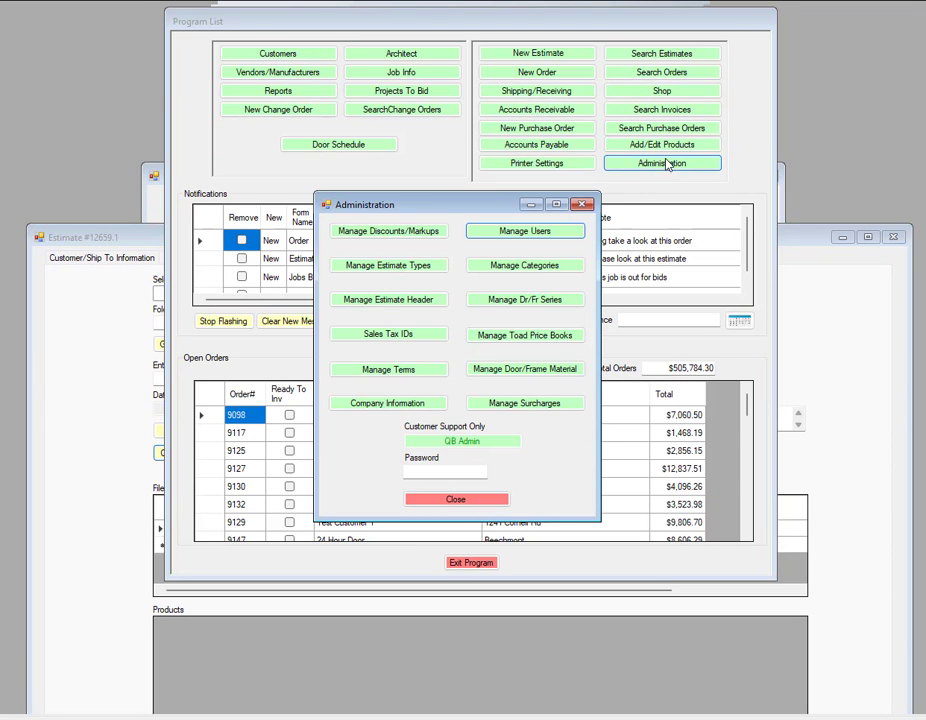
{"action": "left_click", "coordinate": [523, 232]}
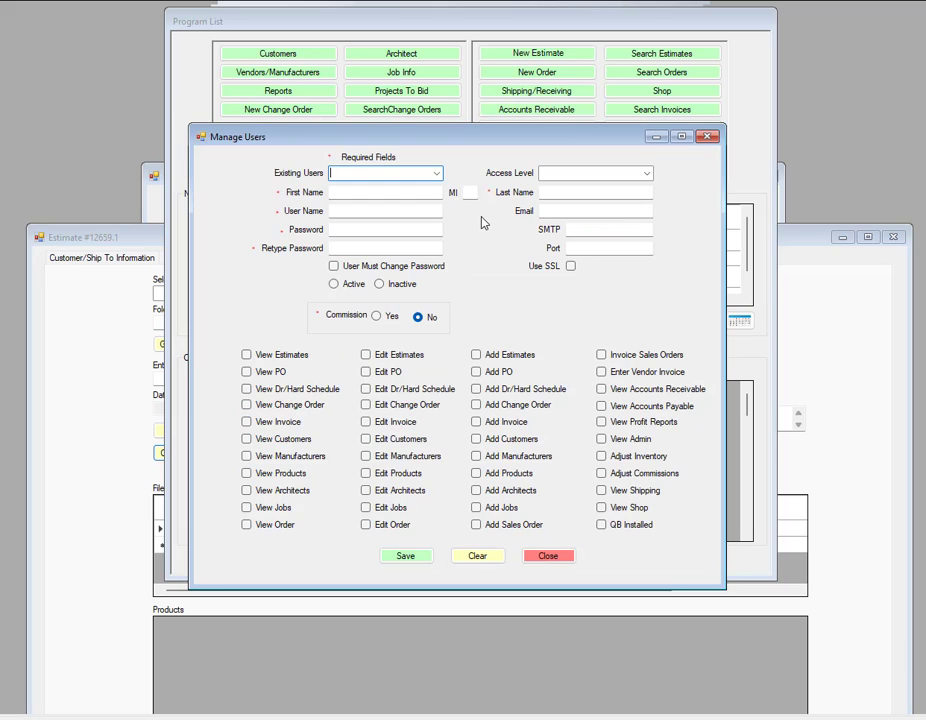
{"action": "left_click", "coordinate": [422, 174]}
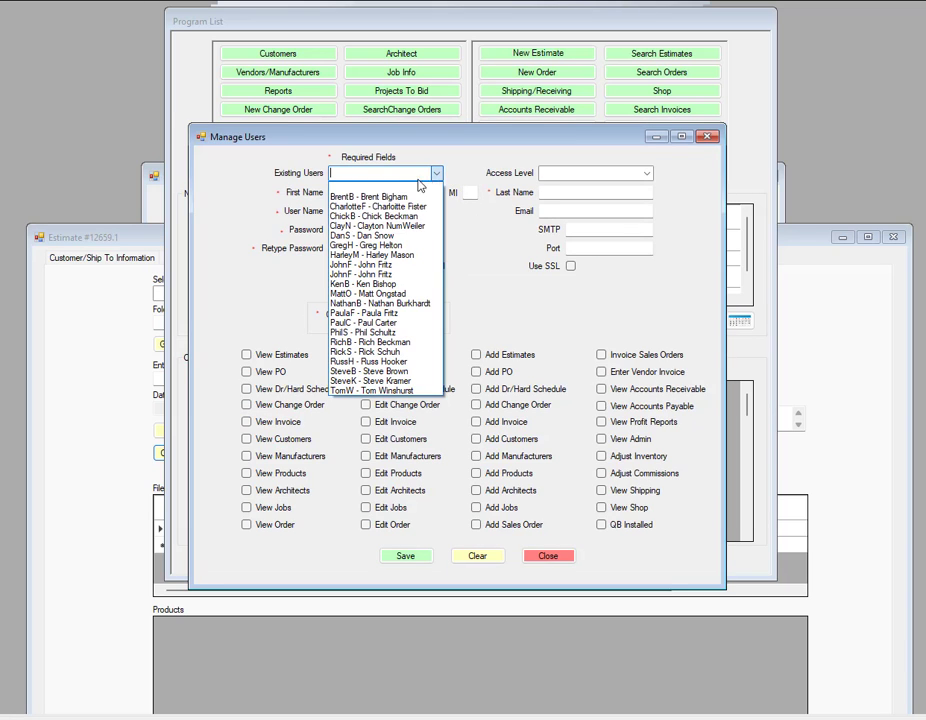
{"action": "left_click", "coordinate": [369, 245]}
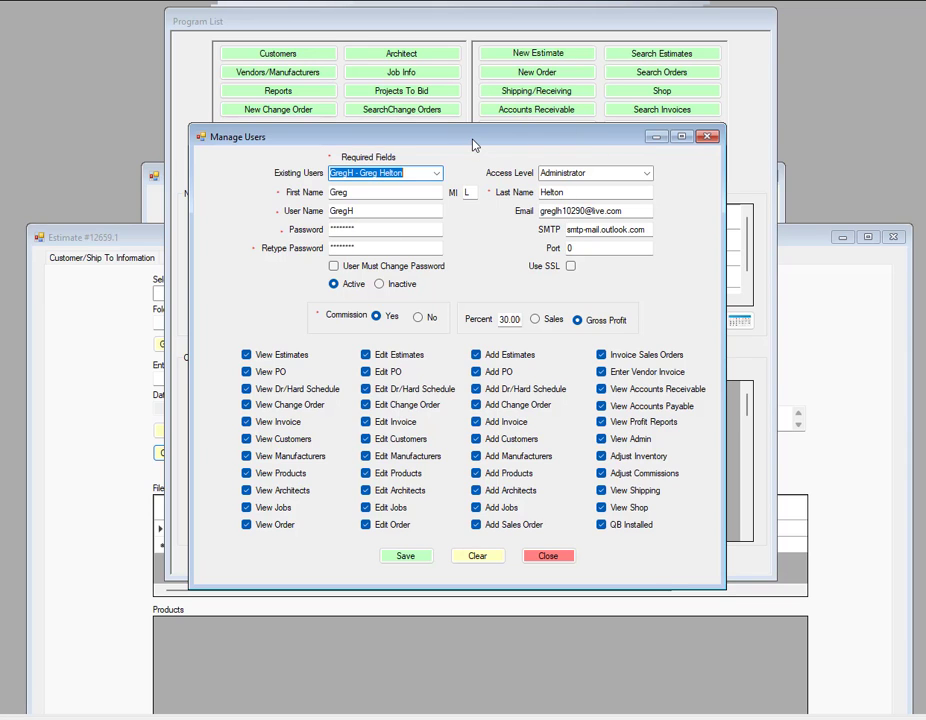
{"action": "left_click_drag", "start_coordinate": [472, 144], "coordinate": [482, 104]}
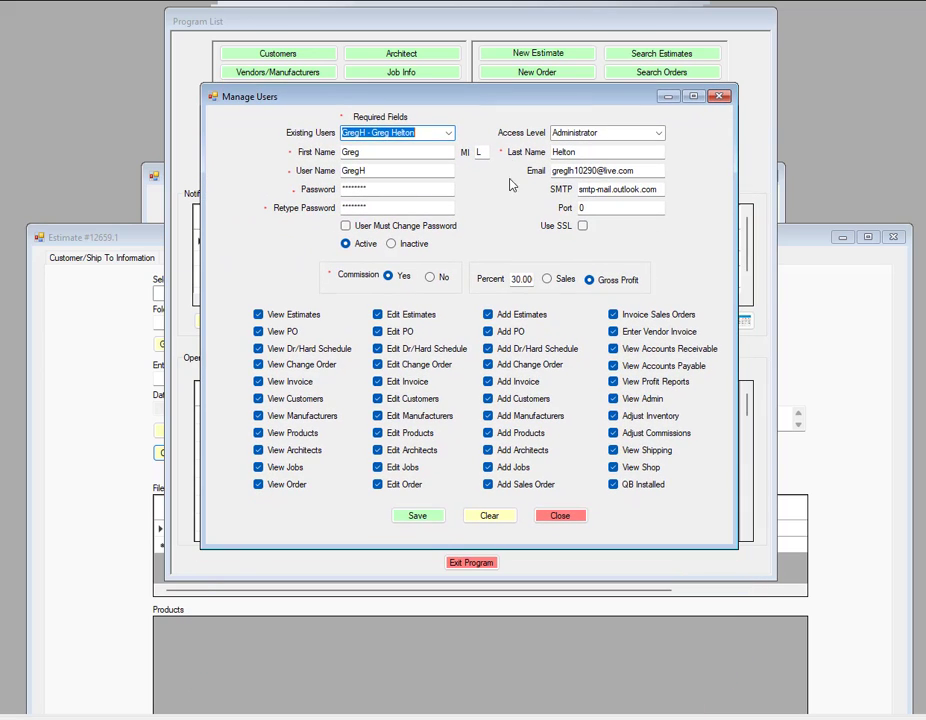
Close user management and administration, and bring the estimate's vendor quotes back into full view
{"action": "left_click", "coordinate": [719, 100]}
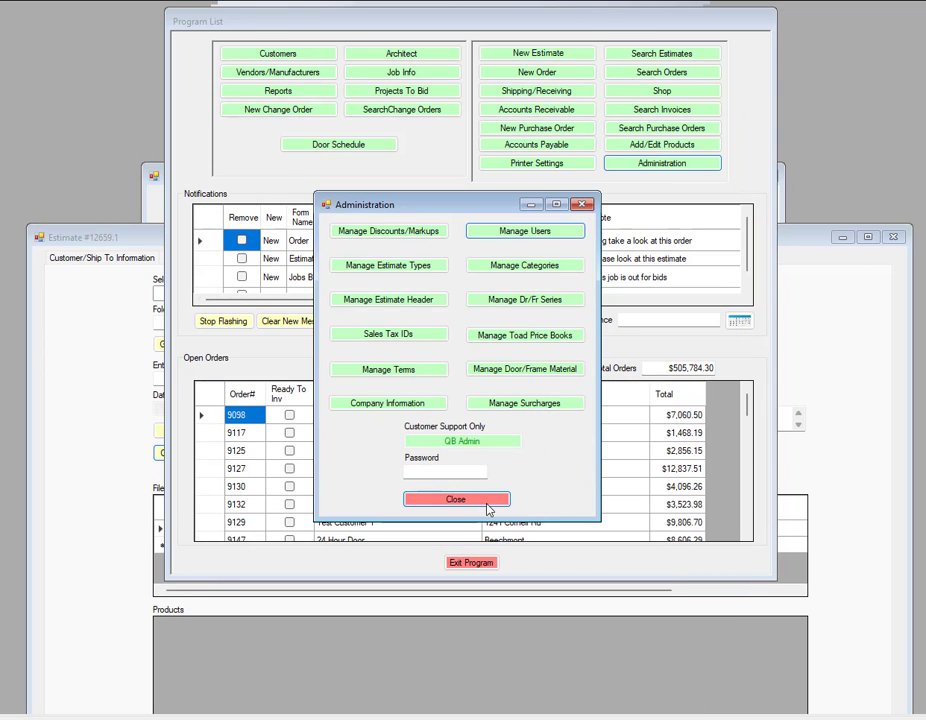
{"action": "left_click", "coordinate": [490, 503]}
{"action": "left_click", "coordinate": [864, 339]}
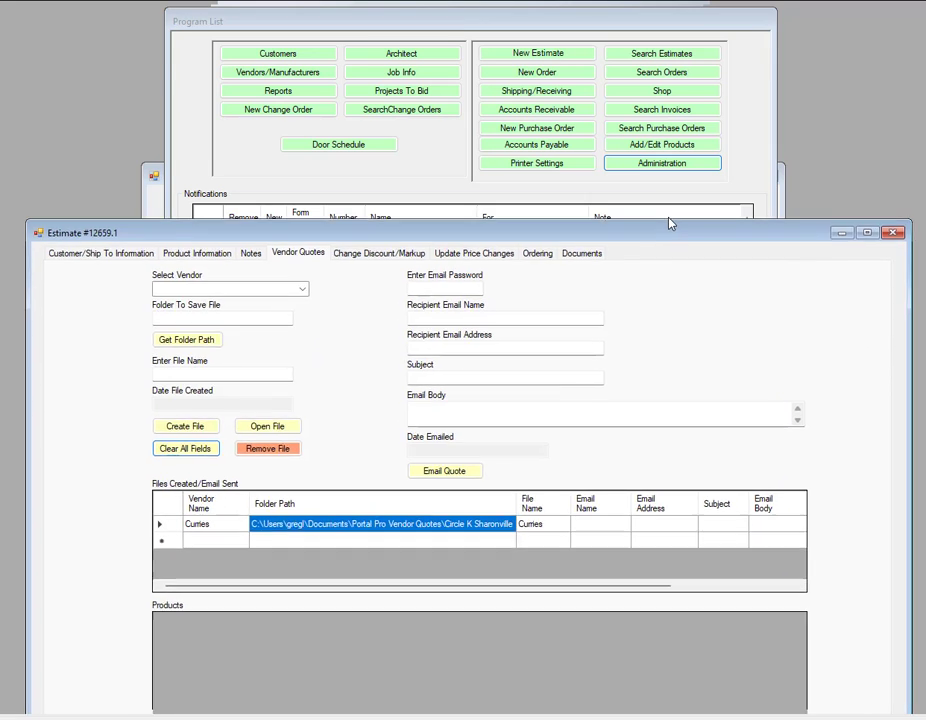
{"action": "left_click_drag", "start_coordinate": [665, 238], "coordinate": [674, 17]}
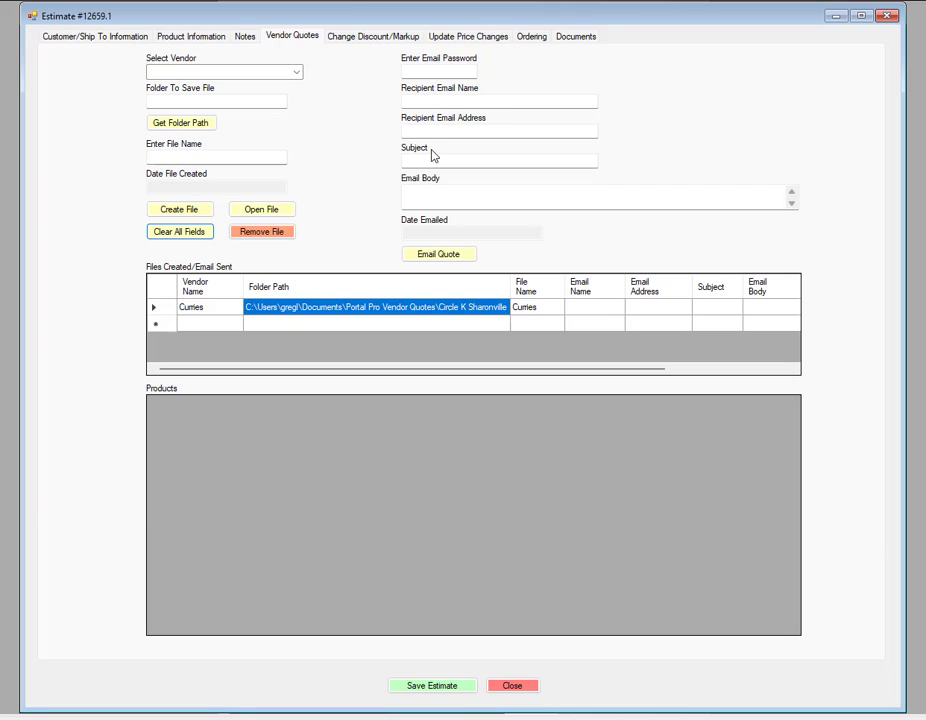
Select Curries as the quote vendor and check the recipient name for its quote email
{"action": "left_click", "coordinate": [296, 74]}
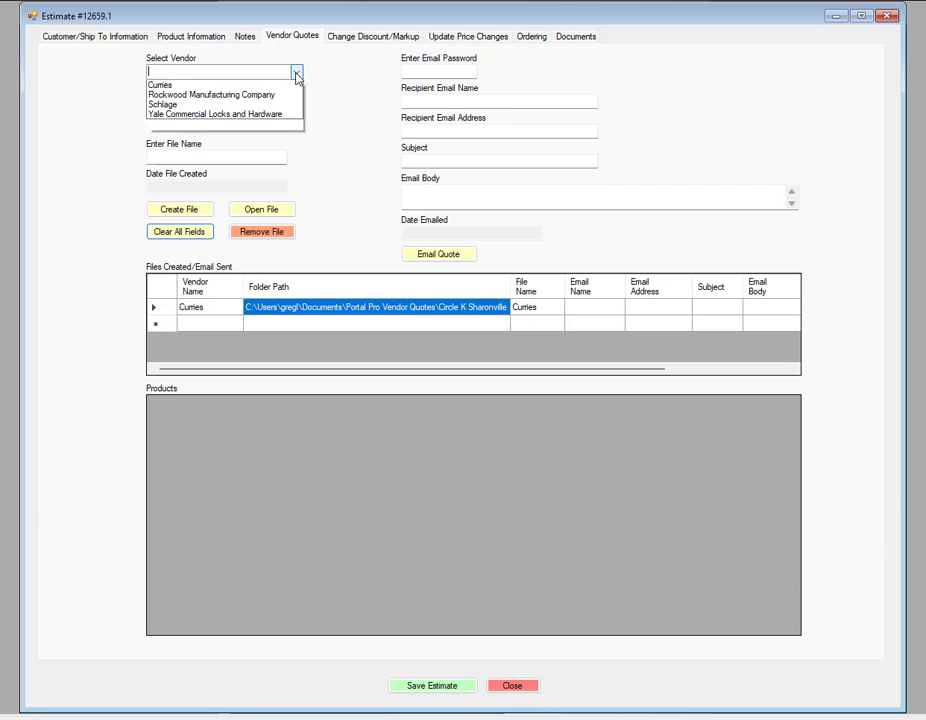
{"action": "left_click", "coordinate": [205, 103]}
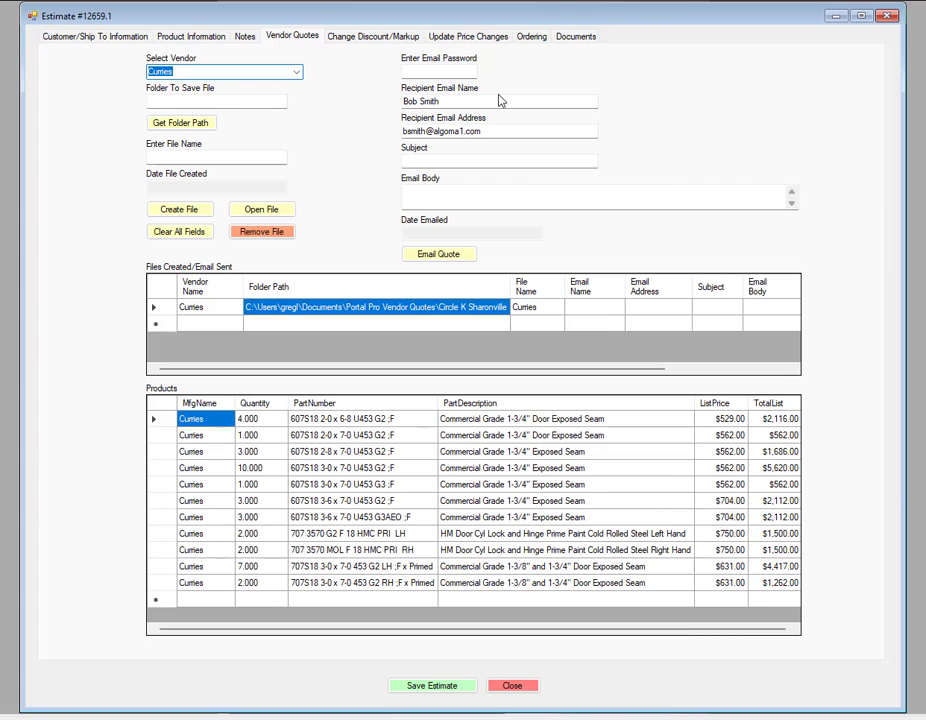
{"action": "left_click_drag", "start_coordinate": [455, 100], "coordinate": [295, 101]}
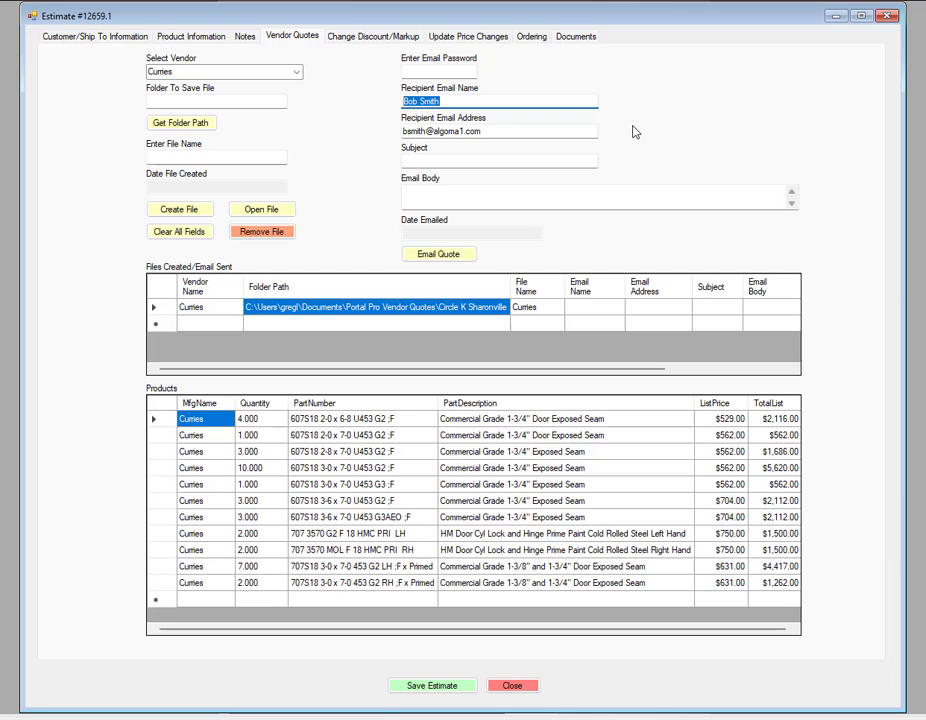
Enter the email subject "Quote for Circle K" and the body "Please quote the attached project."
{"action": "left_click", "coordinate": [420, 163]}
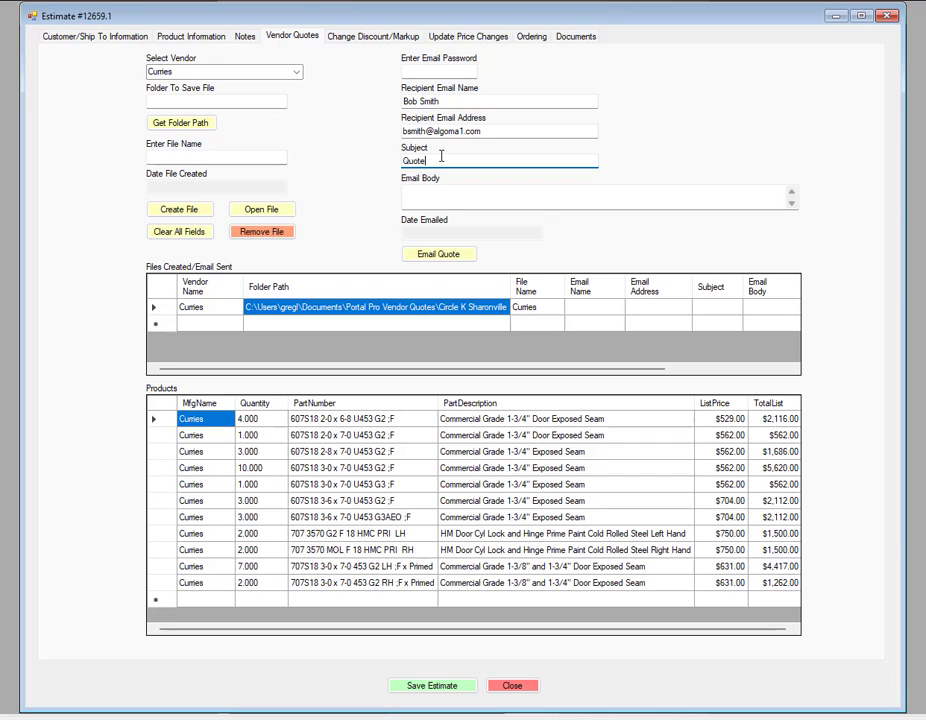
{"action": "type", "text": "for Circle K"}
{"action": "left_click", "coordinate": [439, 192]}
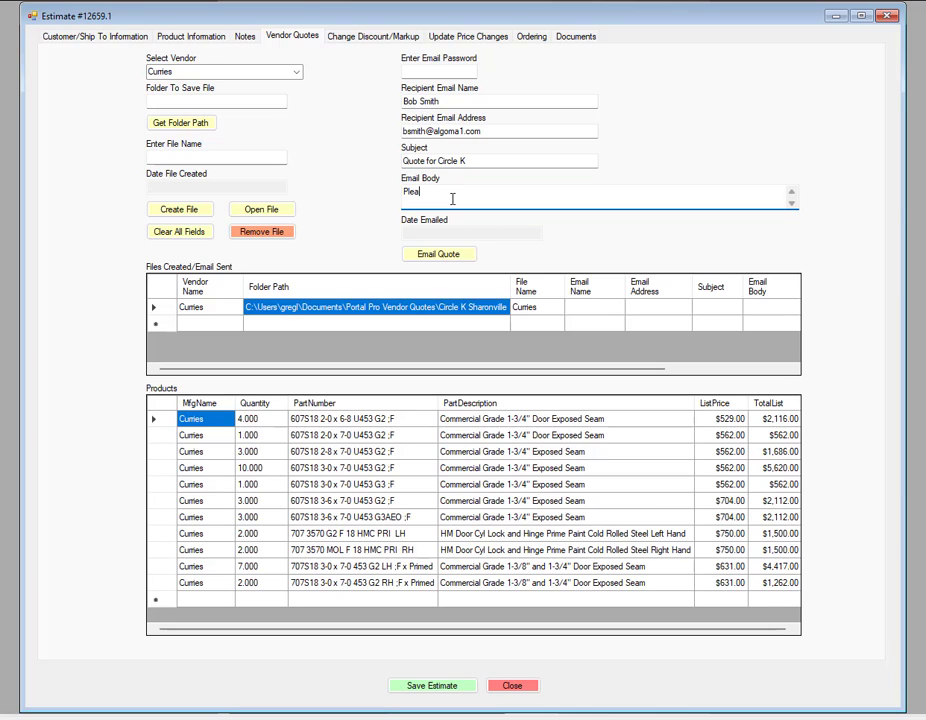
{"action": "type", "text": "Please quote the attached project."}
Switch the quote vendor to Schlage
{"action": "left_click", "coordinate": [296, 72]}
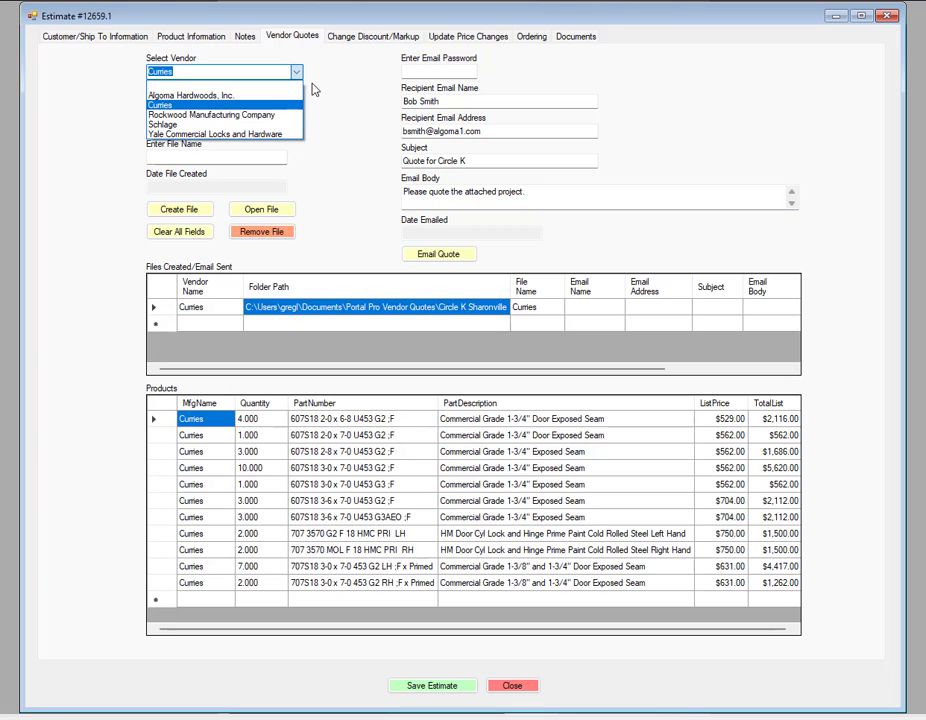
{"action": "left_click", "coordinate": [165, 124]}
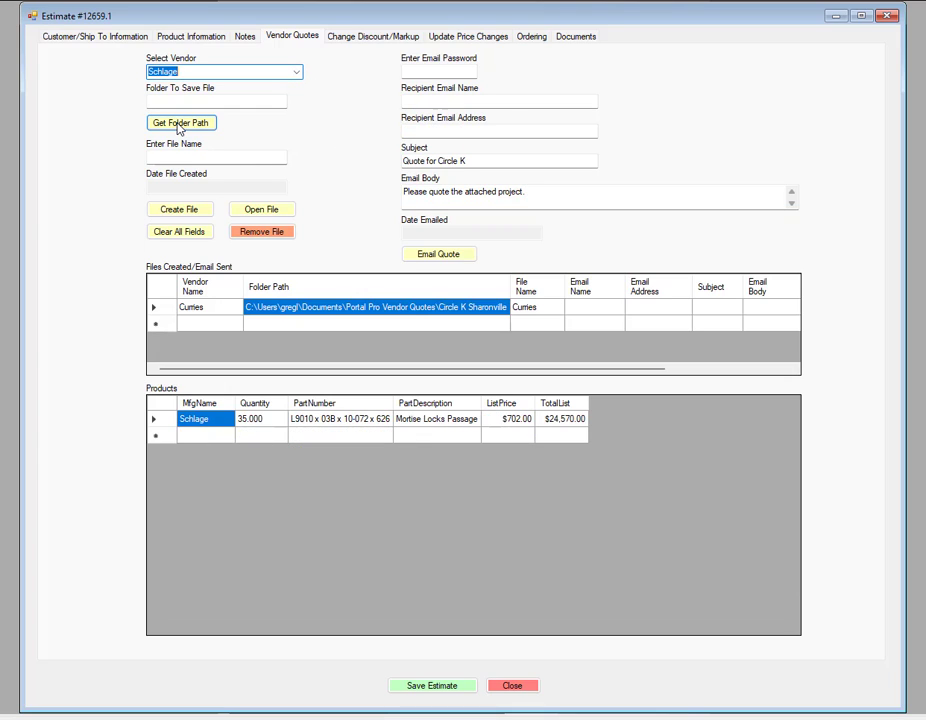